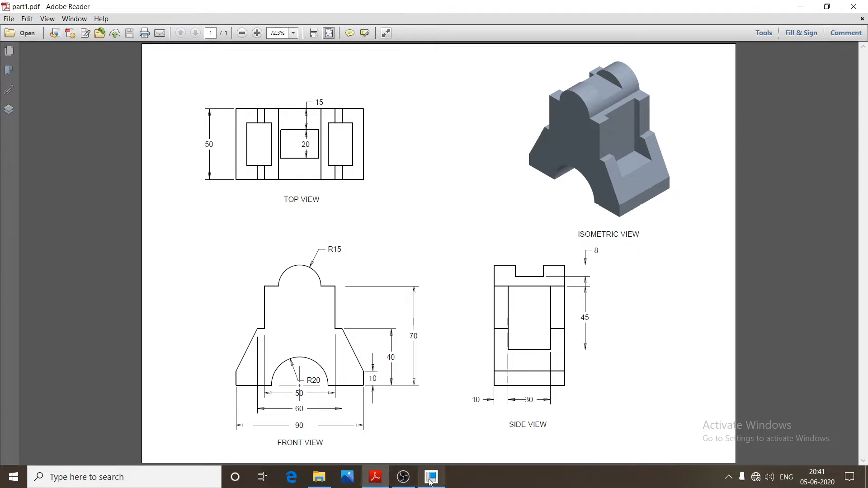
# Switch to Creo Parametric and create a solid part named part001 using the mmns_part_solid template instead of the default.
pyautogui.click(427, 484)
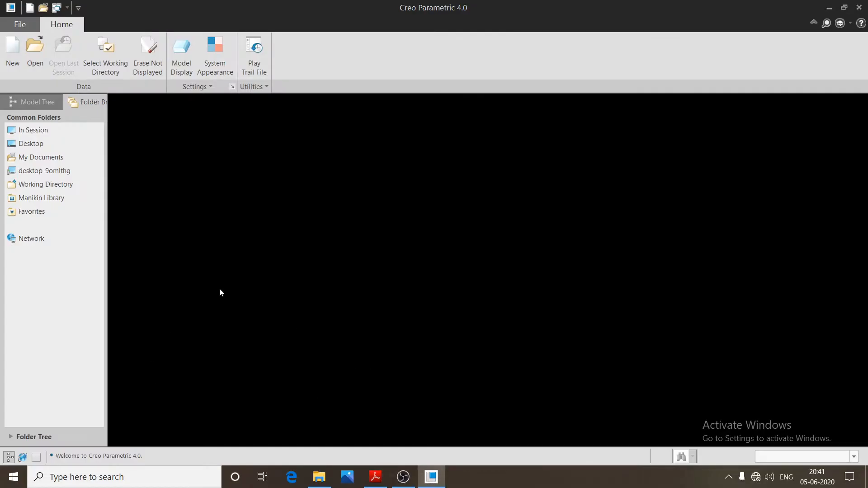
pyautogui.click(20, 66)
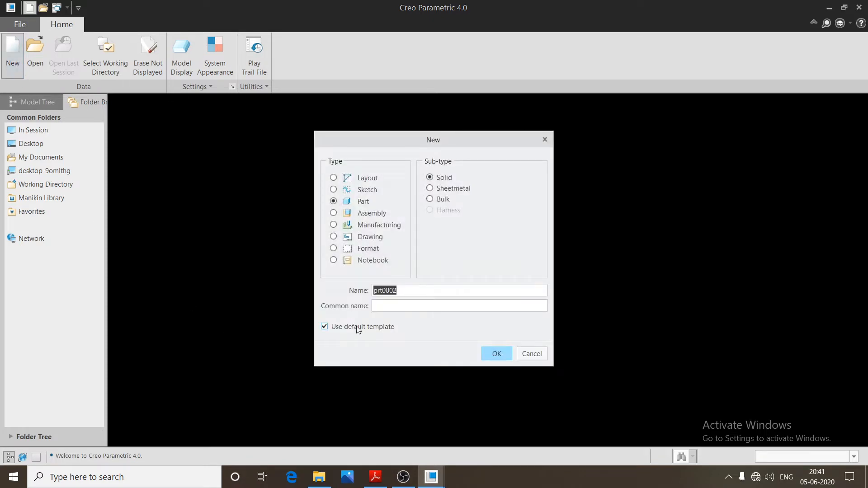
pyautogui.click(325, 327)
pyautogui.moveTo(400, 291); pyautogui.dragTo(354, 293)
pyautogui.write('p')
pyautogui.write('art00')
pyautogui.click(493, 354)
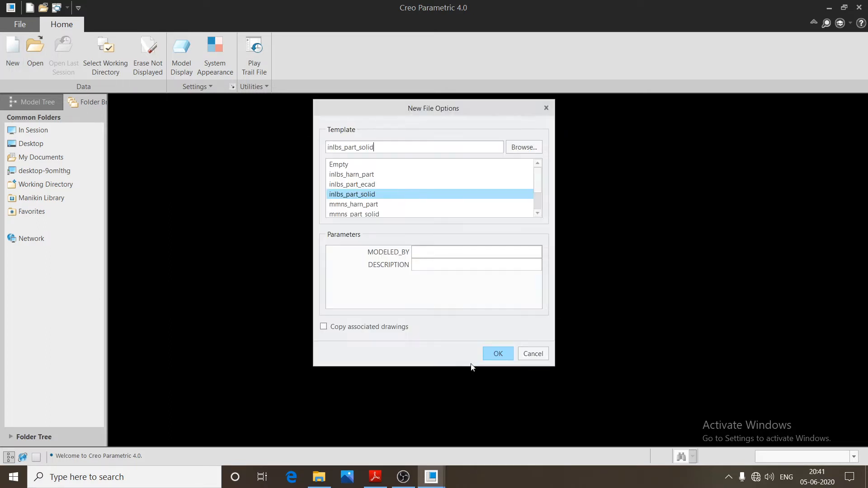
pyautogui.click(341, 215)
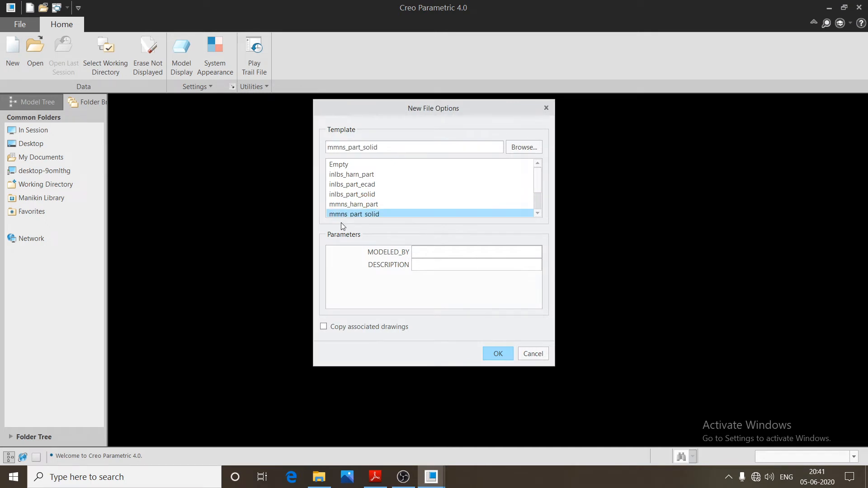
pyautogui.click(498, 355)
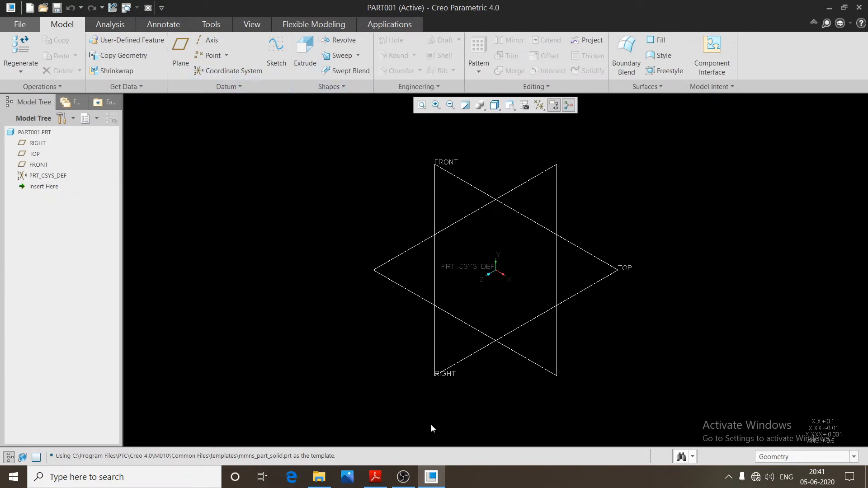
# Check the part1.pdf drawing in Adobe Reader, and start a sketch on the FRONT plane in Creo Parametric.
pyautogui.click(377, 475)
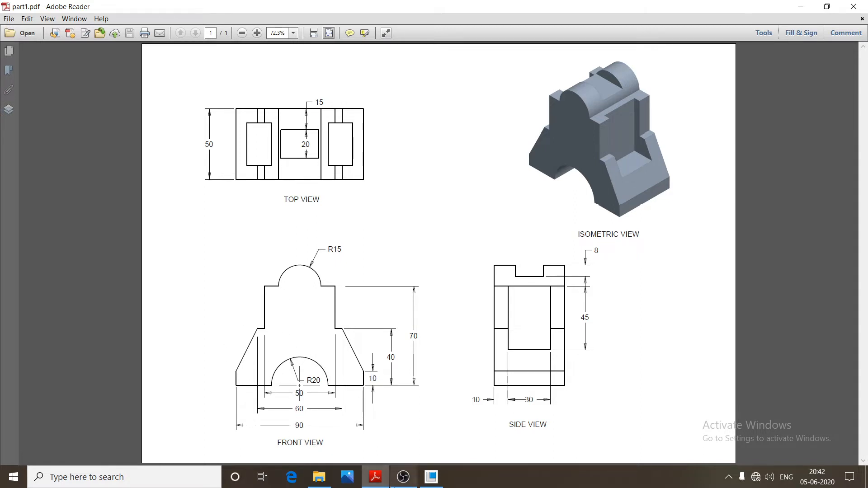
pyautogui.click(432, 478)
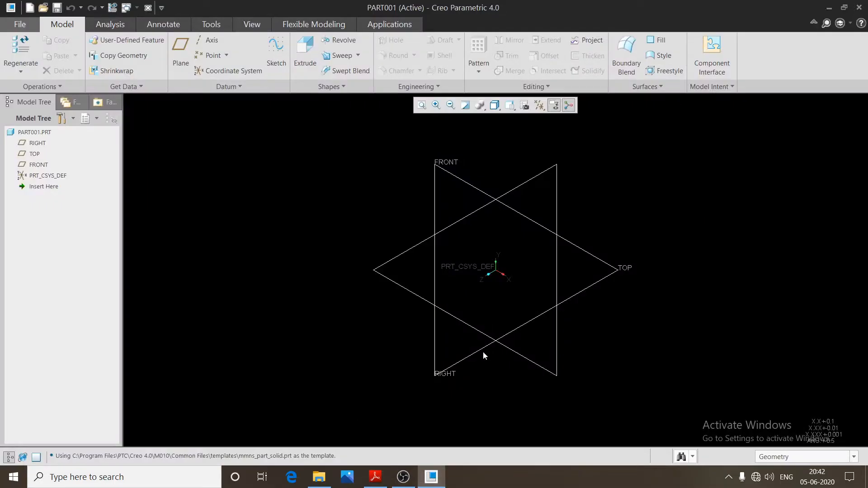
pyautogui.click(460, 183)
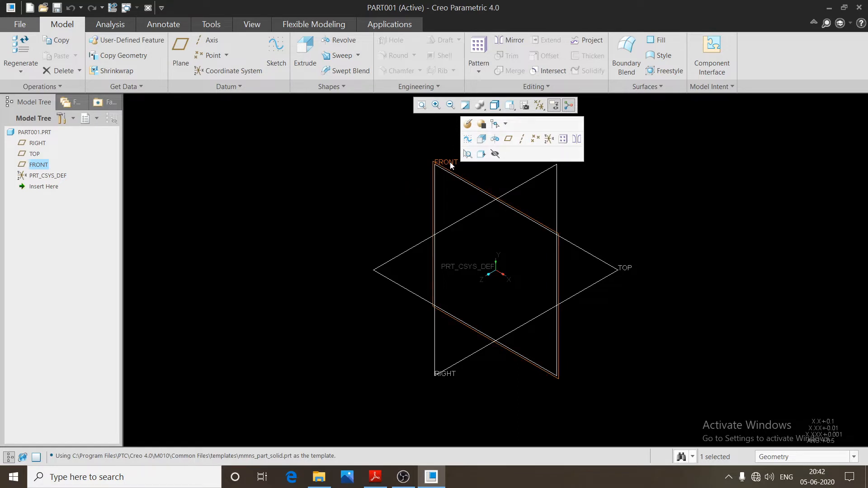
pyautogui.click(276, 48)
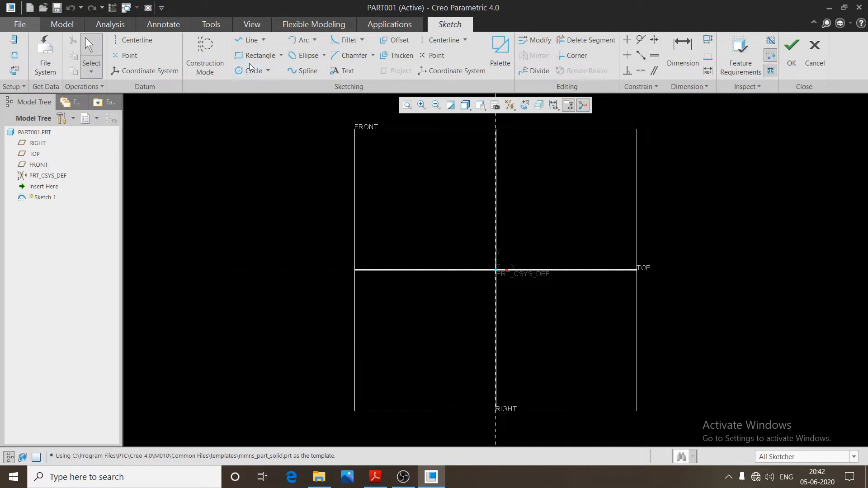
# Sketch a rectangle about 360 mm wide and 434 mm high with its lower edge on the horizontal reference.
pyautogui.click(246, 51)
pyautogui.scroll(-3, 363, 223)
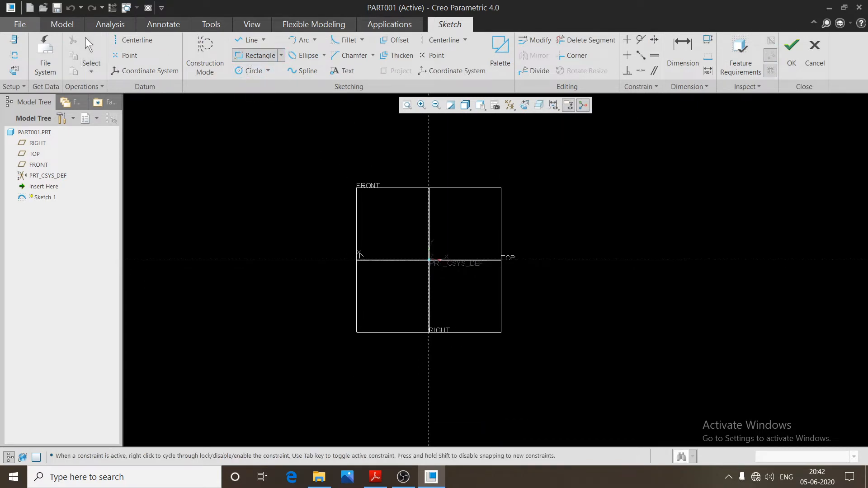
pyautogui.scroll(3, 382, 156)
pyautogui.click(367, 163)
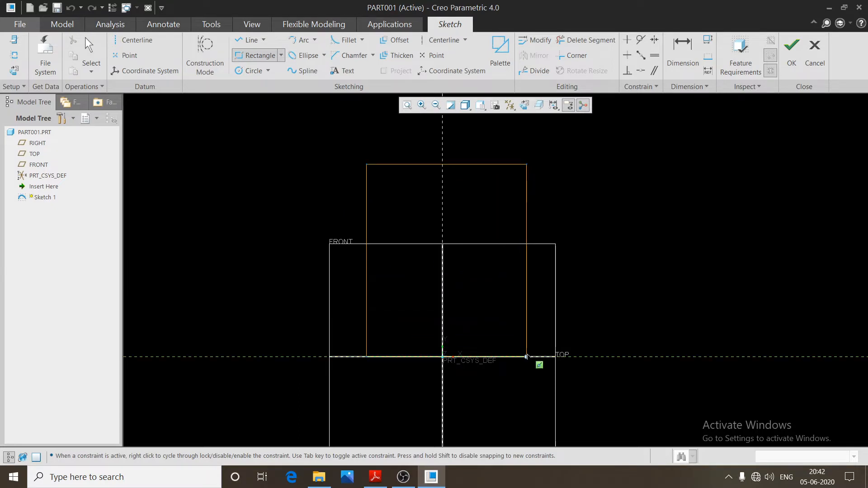
pyautogui.click(526, 357)
pyautogui.middleClick(597, 212)
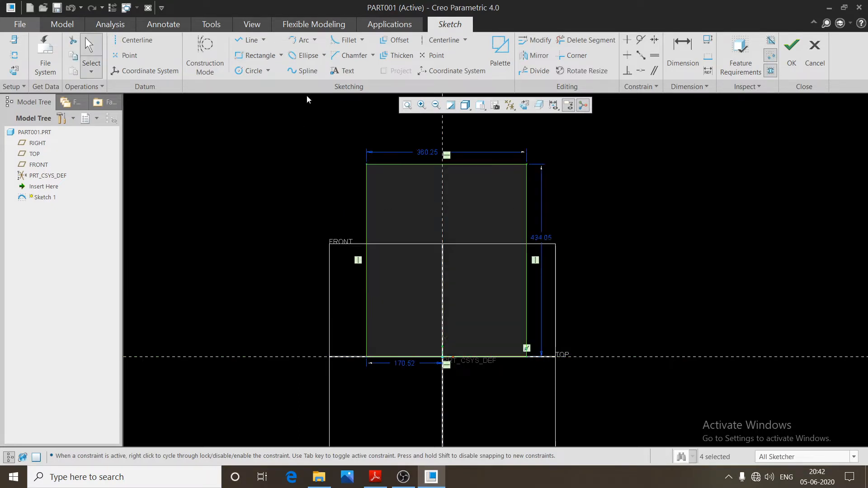
# Add a vertical centerline along the vertical reference and make the rectangle's two upper corners symmetric about it.
pyautogui.click(441, 40)
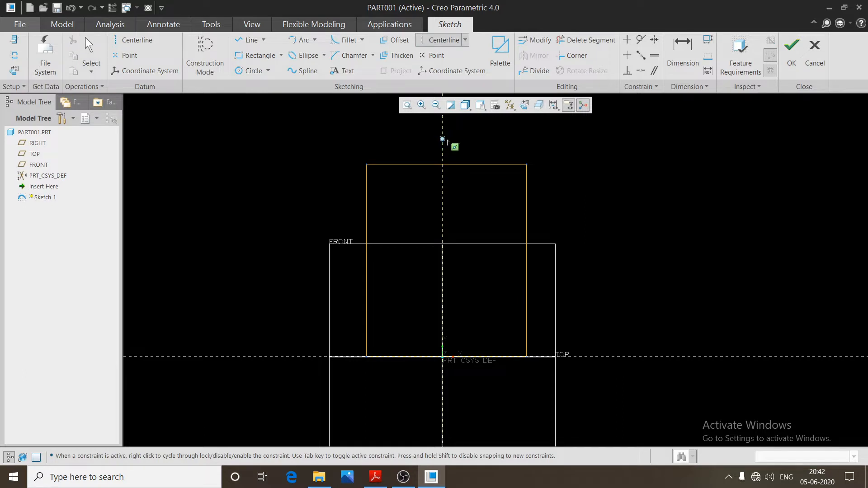
pyautogui.click(442, 139)
pyautogui.click(444, 174)
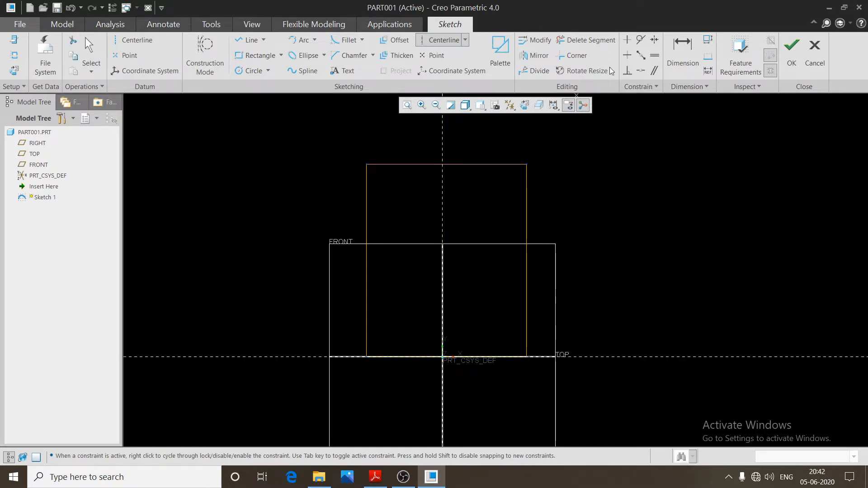
pyautogui.click(654, 40)
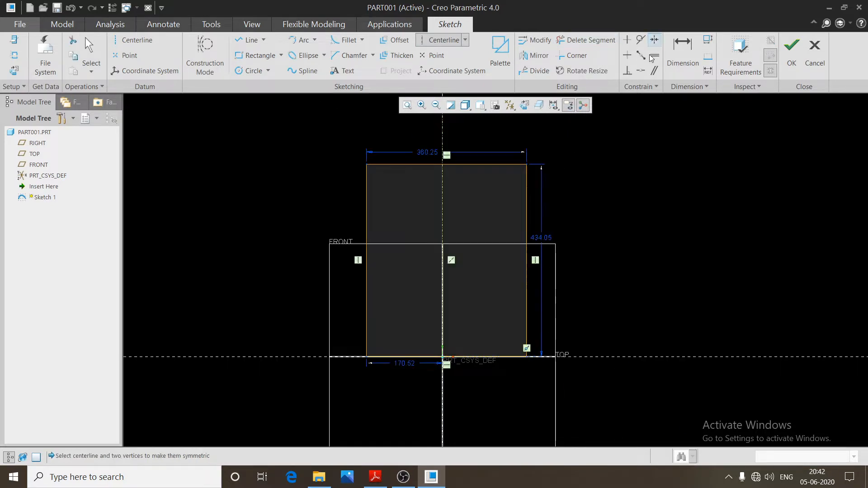
pyautogui.click(526, 165)
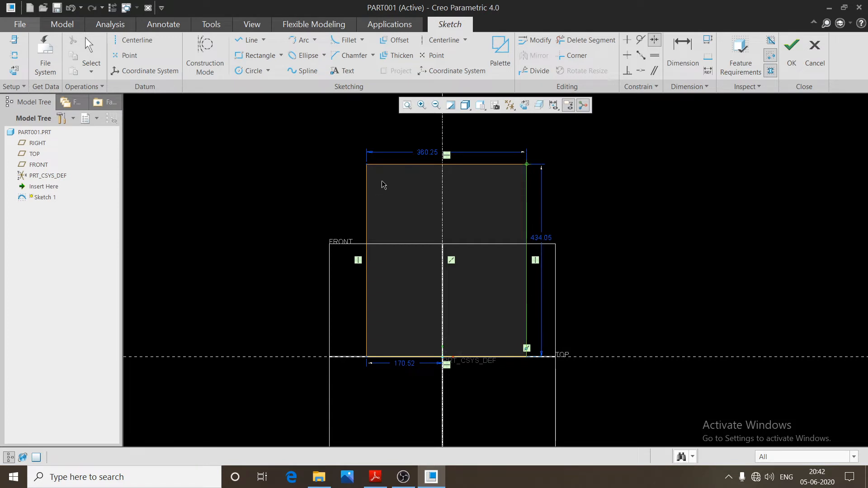
pyautogui.click(366, 165)
pyautogui.click(442, 137)
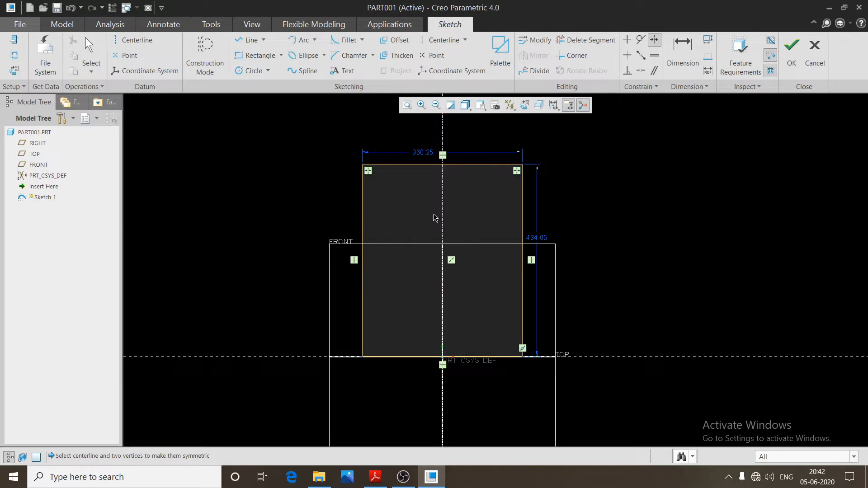
pyautogui.middleClick(424, 155)
# Set the rectangle's width to 90 mm and its height to 70 mm.
pyautogui.doubleClick(423, 152)
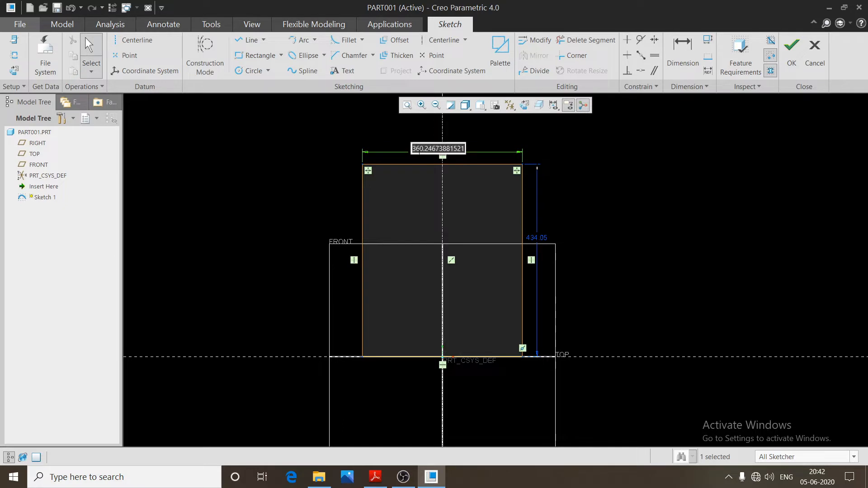
pyautogui.write('90')
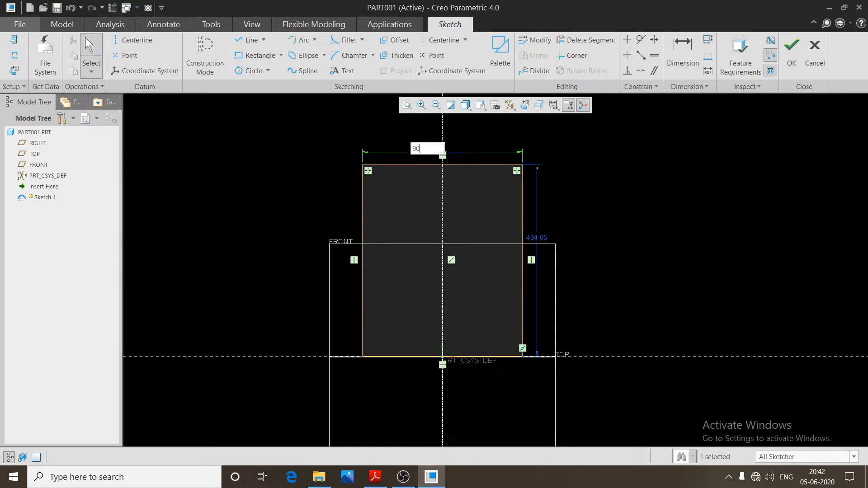
pyautogui.press('Return')
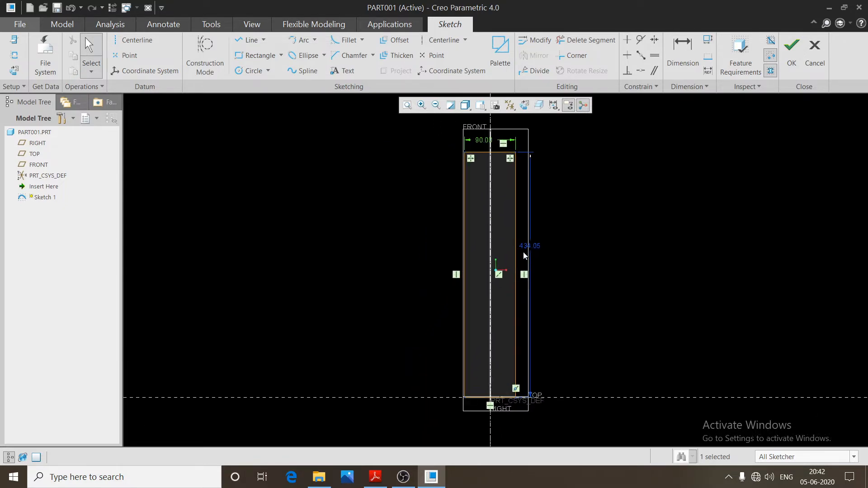
pyautogui.doubleClick(526, 248)
pyautogui.write('70')
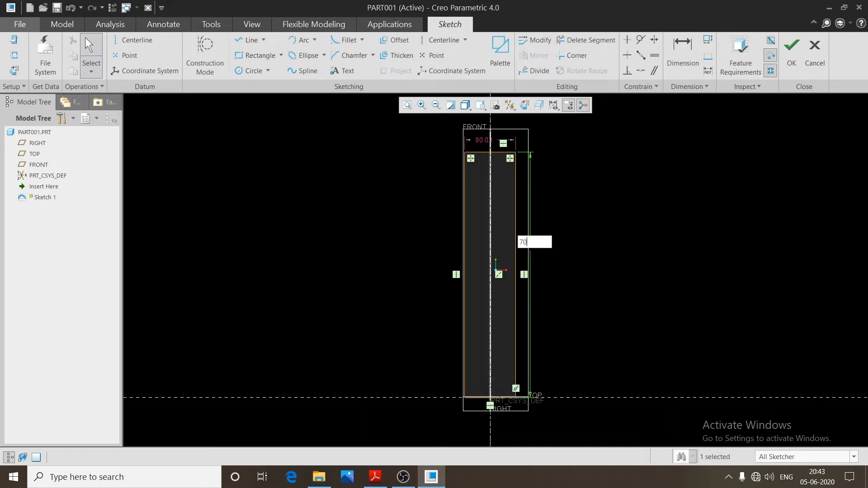
pyautogui.press('Return')
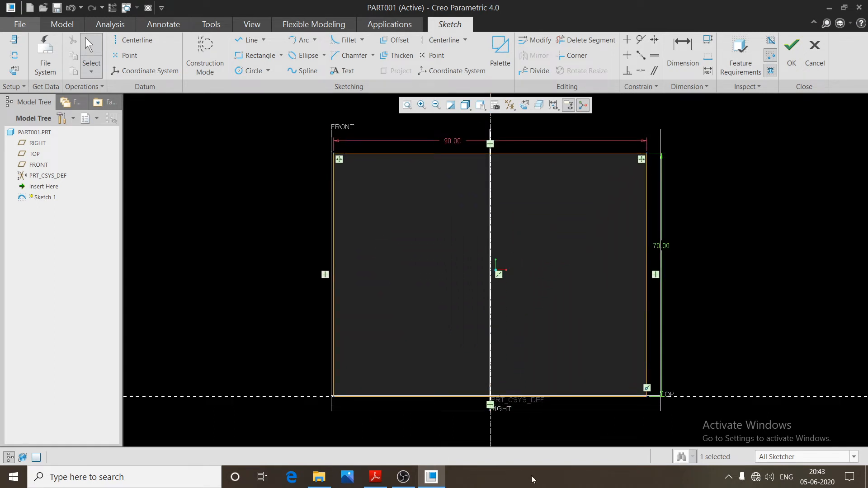
# Consult the PDF drawing, and sketch a circle about 43 mm in diameter centred where the rectangle's upper edge meets the centerline.
pyautogui.click(375, 477)
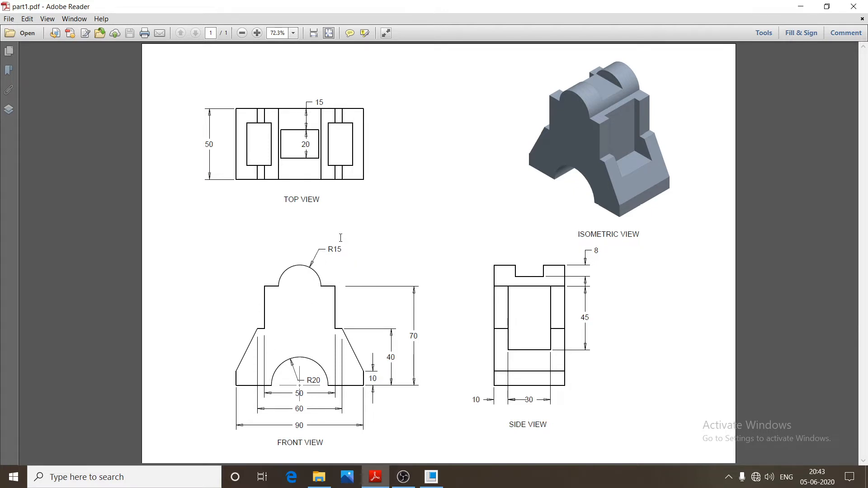
pyautogui.click(430, 483)
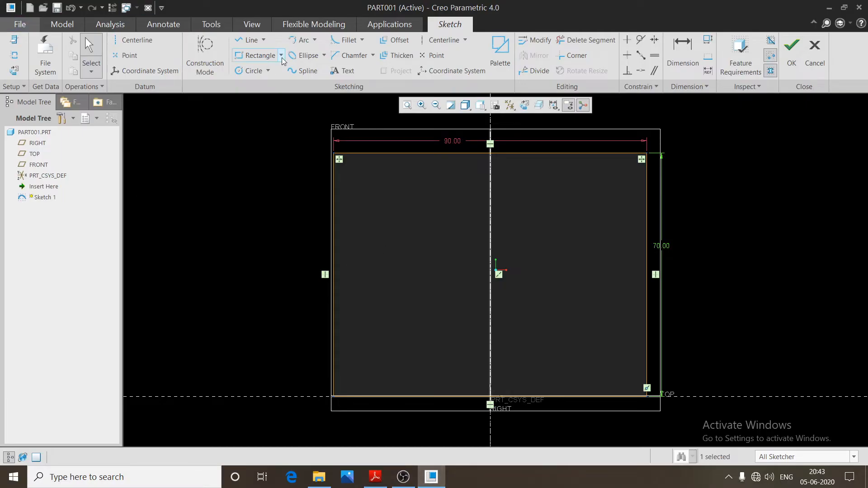
pyautogui.click(250, 72)
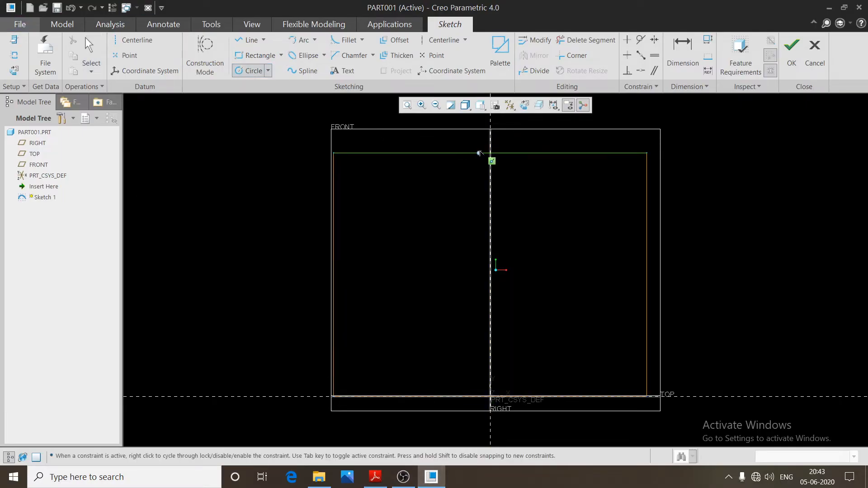
pyautogui.click(489, 152)
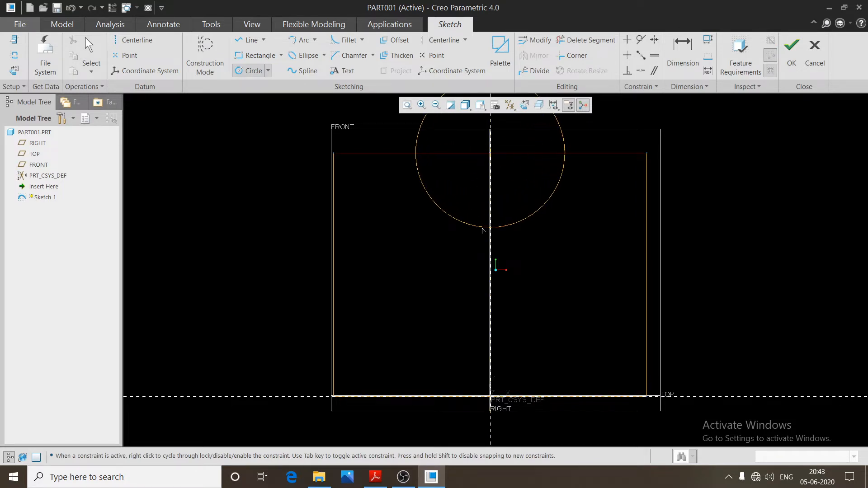
pyautogui.click(494, 227)
pyautogui.scroll(3, 479, 239)
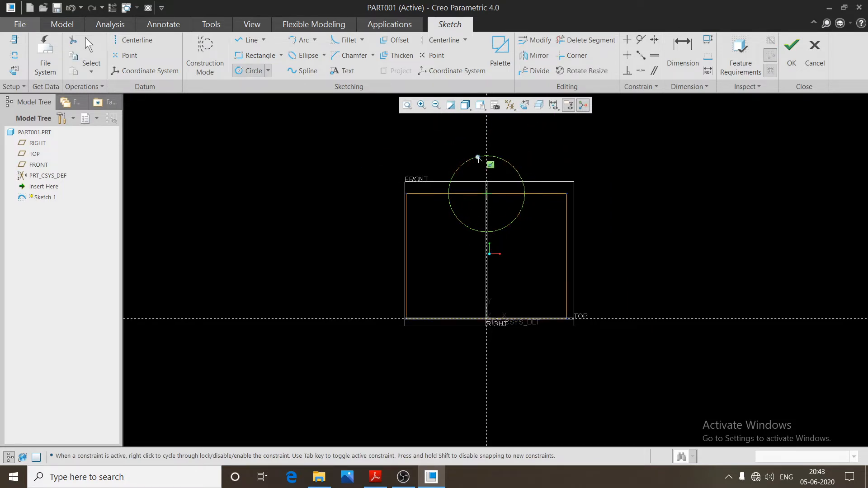
# Dimension the circle's radius and set it to 15 mm.
pyautogui.click(679, 72)
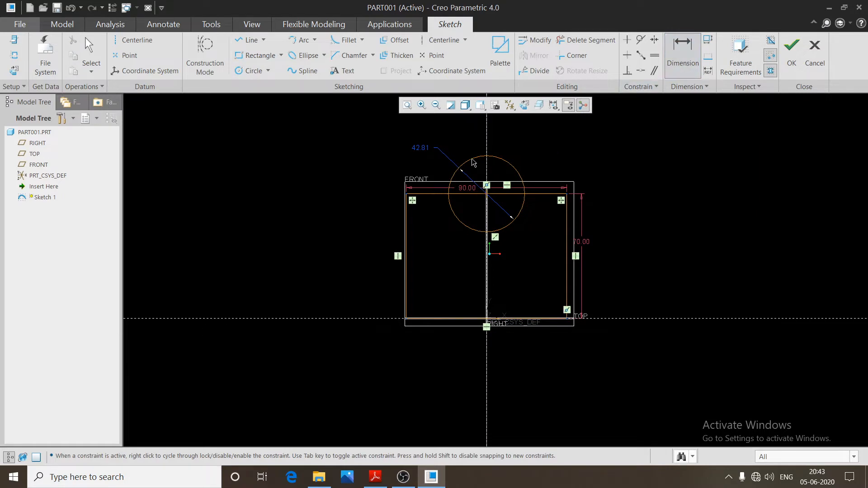
pyautogui.click(512, 169)
pyautogui.middleClick(550, 157)
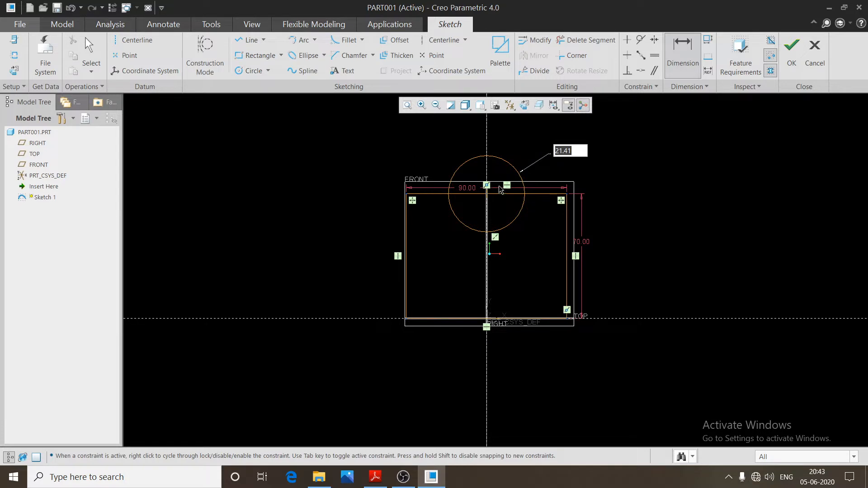
pyautogui.write('15')
pyautogui.press('Return')
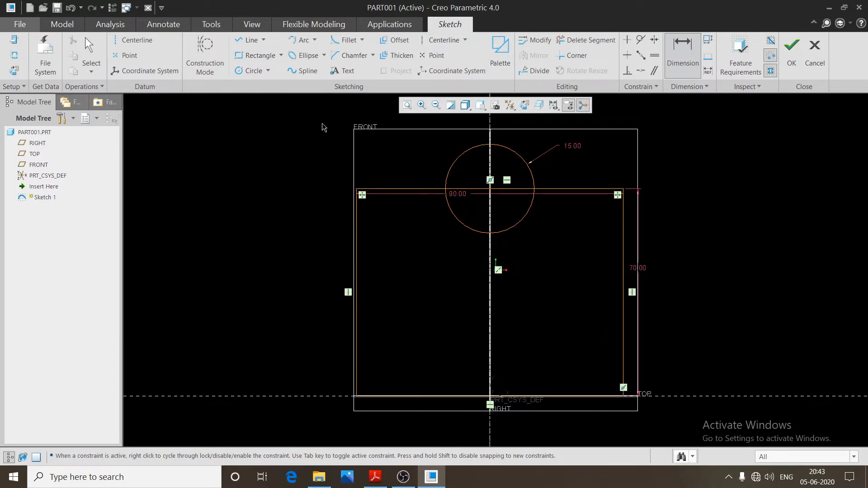
# Consult the PDF drawing, and sketch two vertical lines about 45 mm and 44 mm long across the rectangle's upper edge, one on each side of the circle.
pyautogui.click(375, 477)
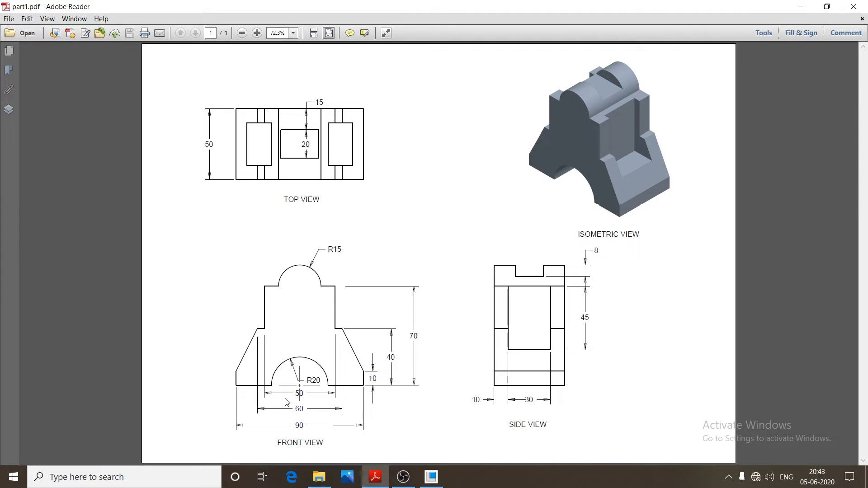
pyautogui.click(431, 479)
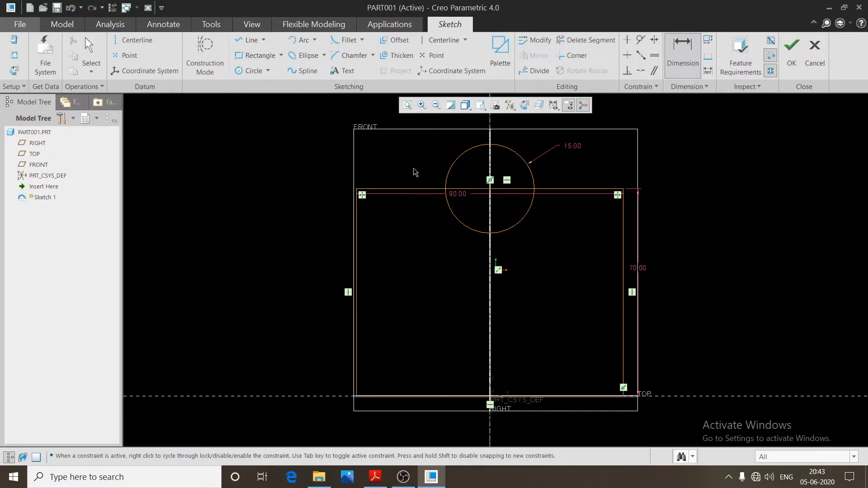
pyautogui.click(240, 39)
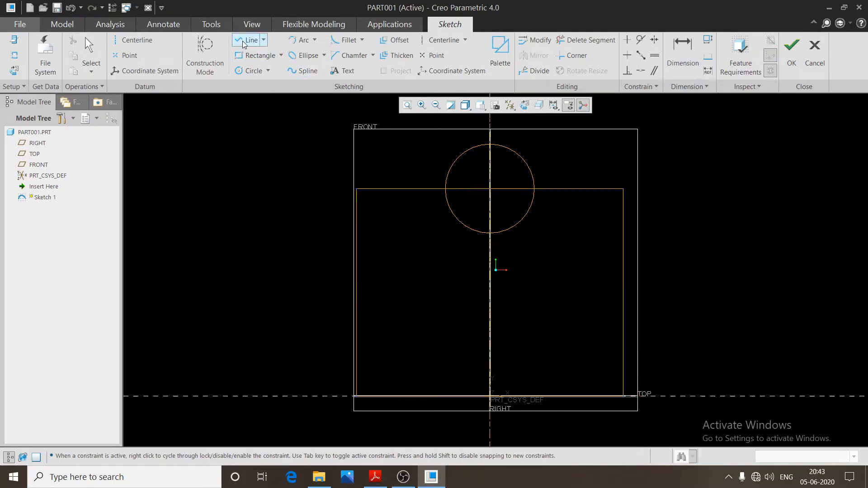
pyautogui.click(410, 166)
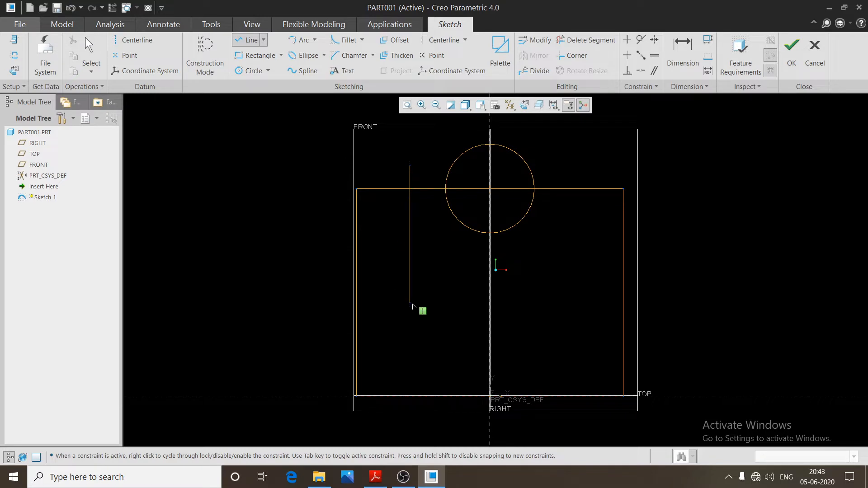
pyautogui.moveTo(475, 331); pyautogui.dragTo(484, 321, button='middle')
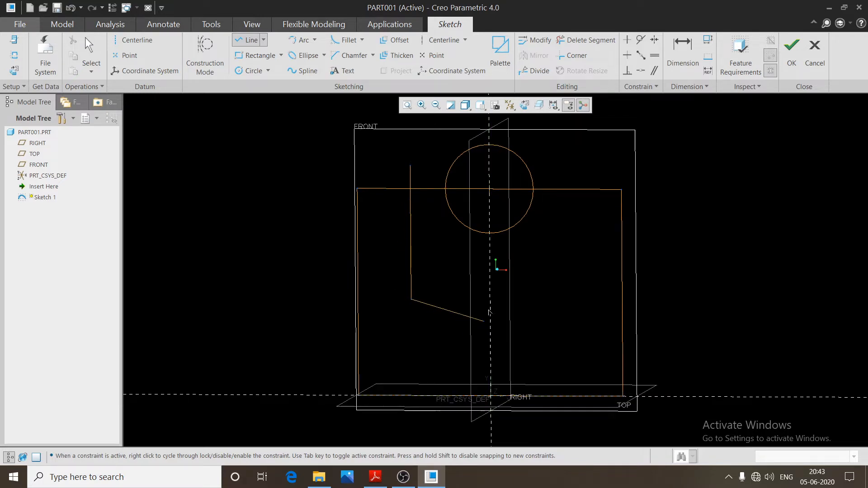
pyautogui.middleClick(573, 214)
pyautogui.click(524, 105)
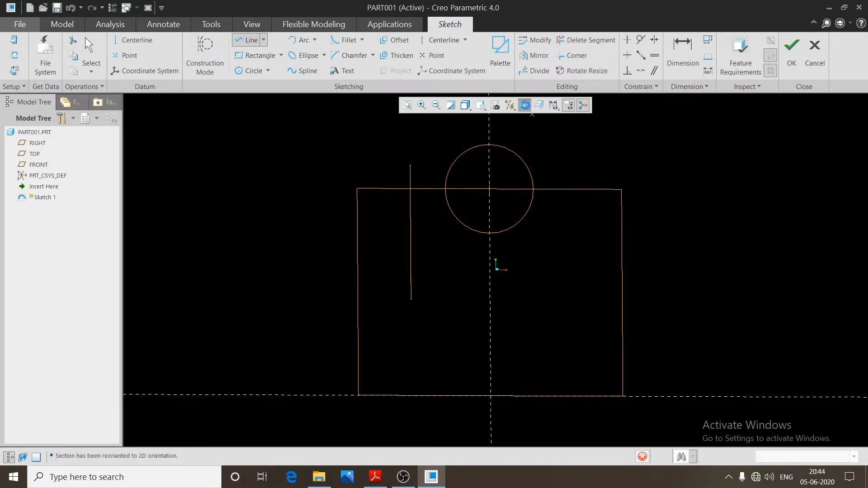
pyautogui.click(561, 166)
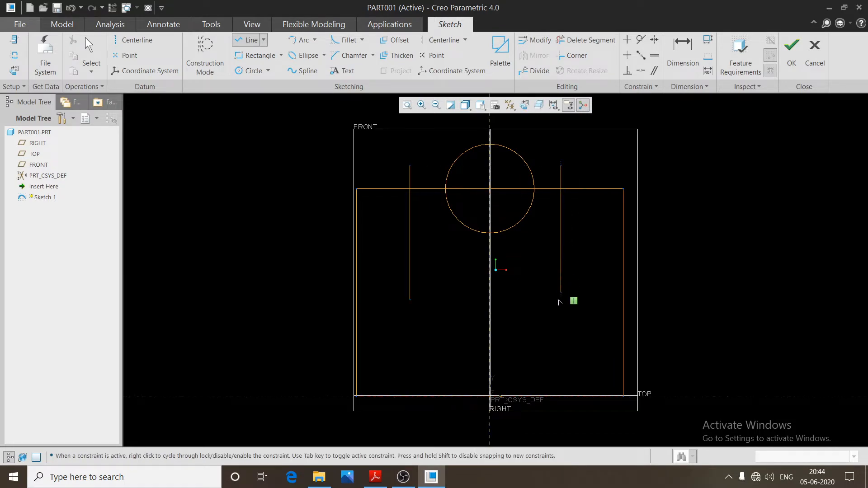
pyautogui.click(561, 296)
pyautogui.middleClick(562, 297)
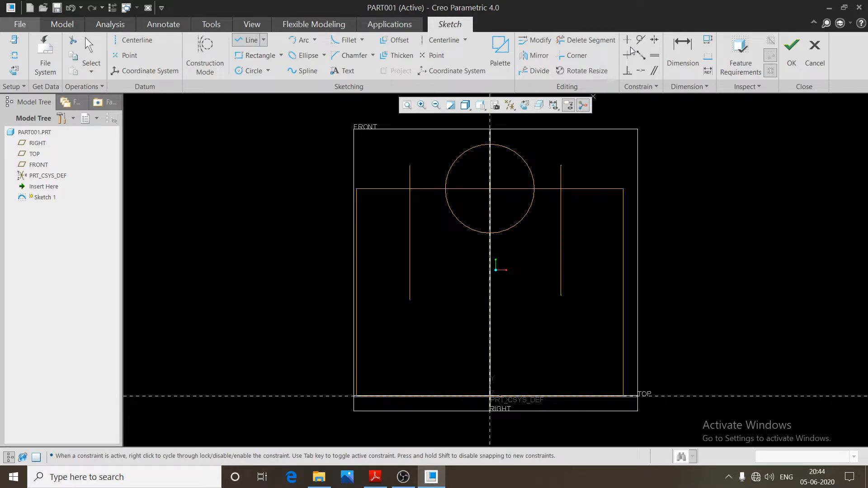
# Make the upper endpoints of the two vertical lines symmetric about the vertical centerline.
pyautogui.click(651, 42)
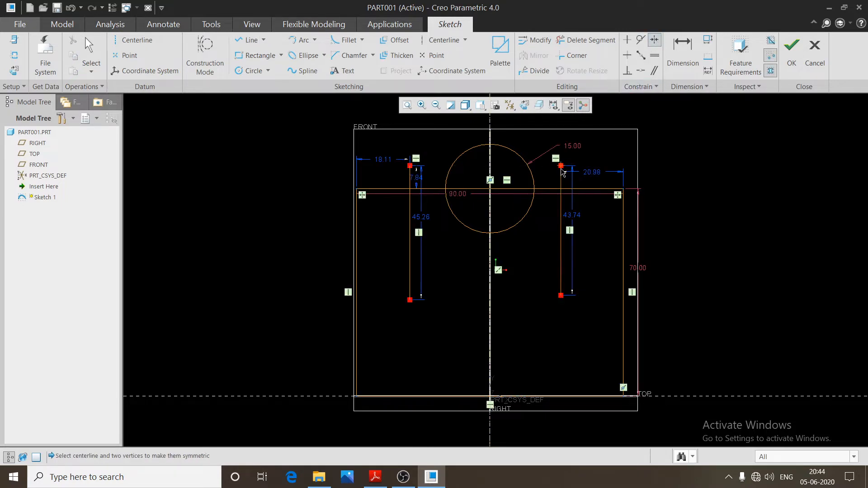
pyautogui.click(561, 166)
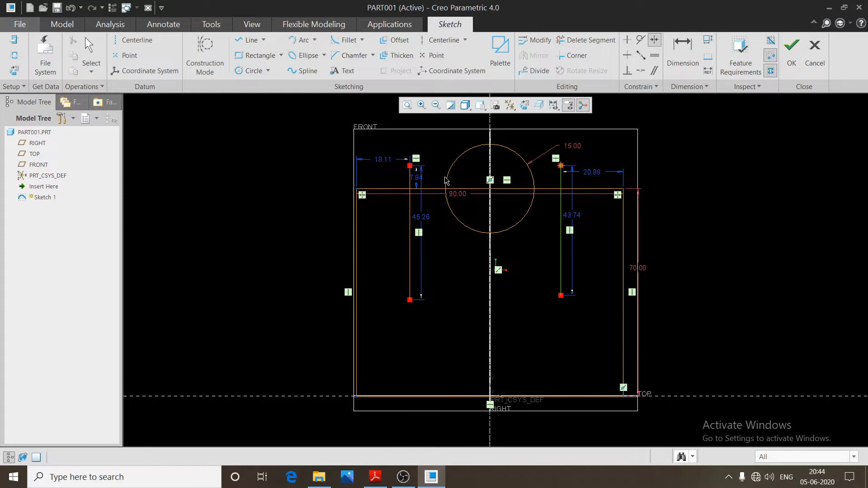
pyautogui.click(410, 166)
pyautogui.click(489, 132)
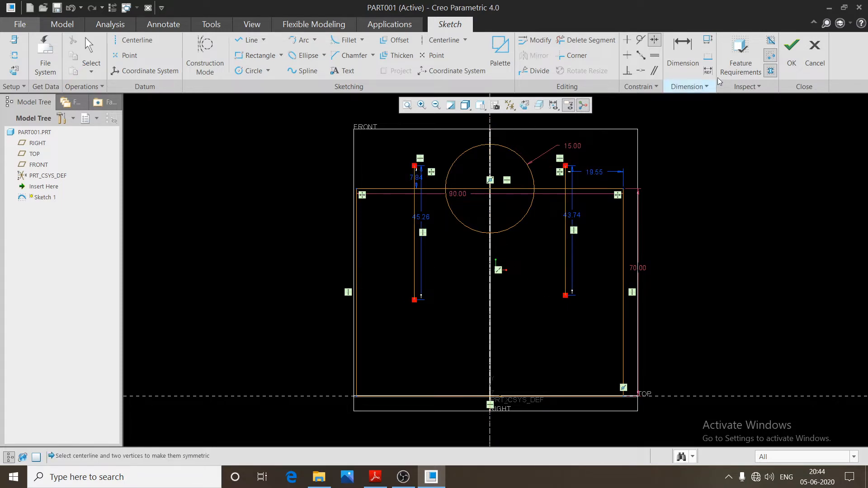
# Dimension the distance between the two vertical lines and set it to 50 mm.
pyautogui.click(693, 53)
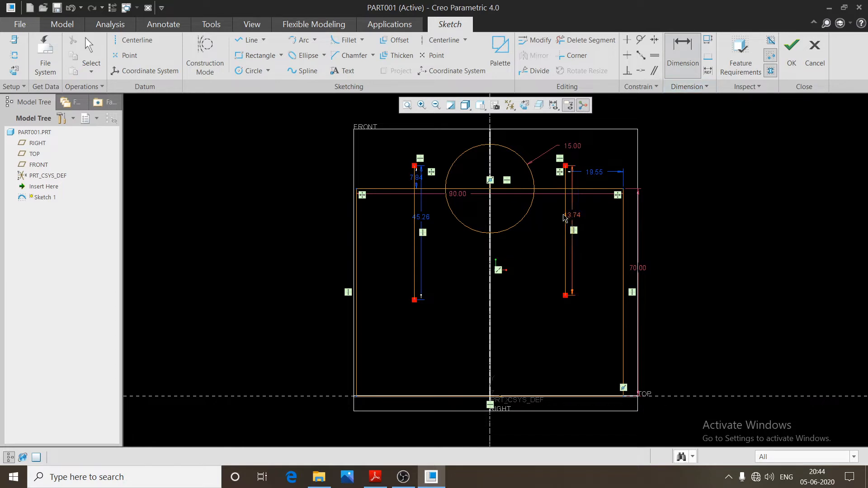
pyautogui.click(564, 230)
pyautogui.click(415, 230)
pyautogui.middleClick(484, 145)
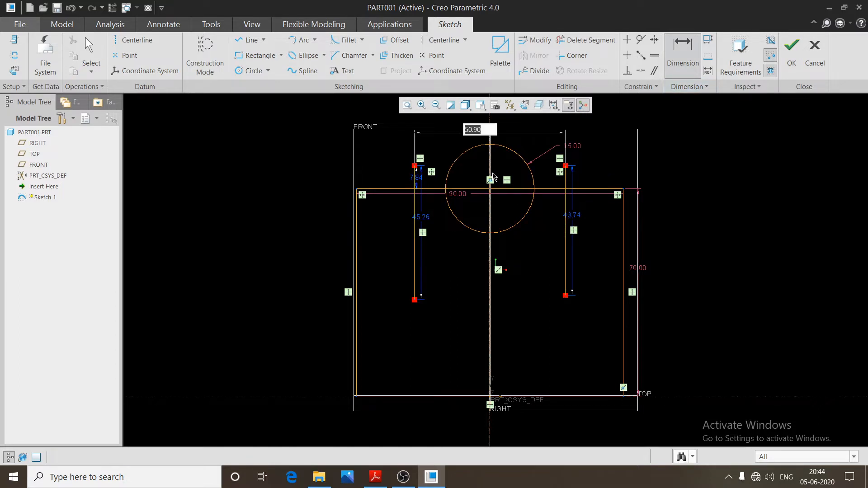
pyautogui.write('50')
pyautogui.press('Return')
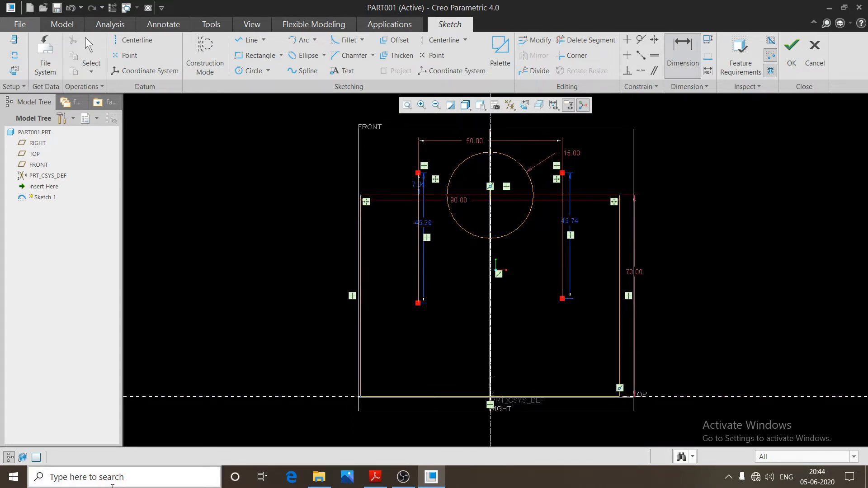
# Consult the PDF drawing, and sketch a horizontal line about 74 mm long crossing both vertical lines near their lower ends.
pyautogui.moveTo(413, 485)
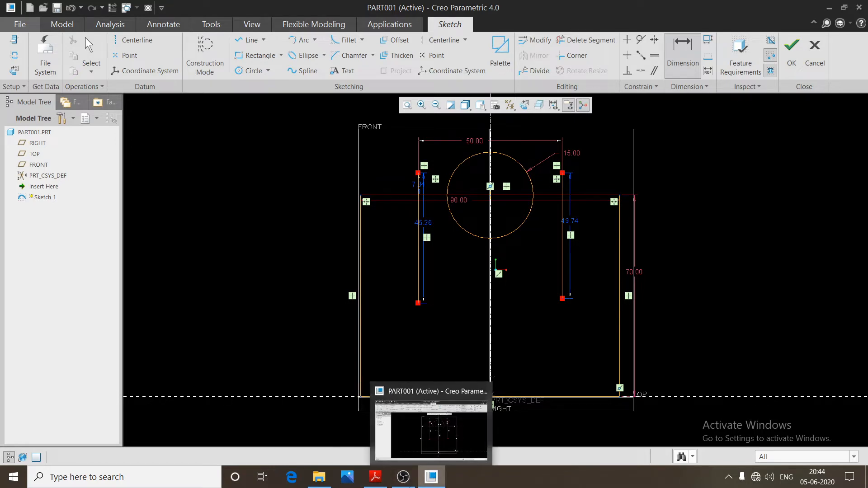
pyautogui.click(375, 477)
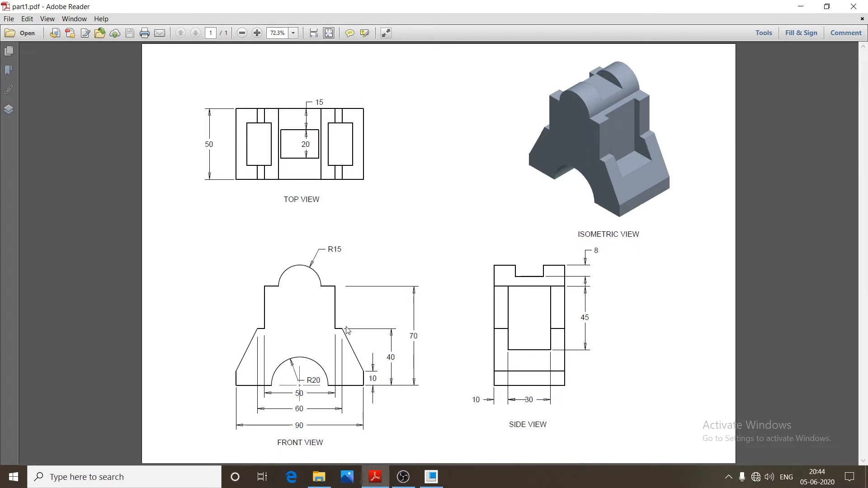
pyautogui.click(431, 477)
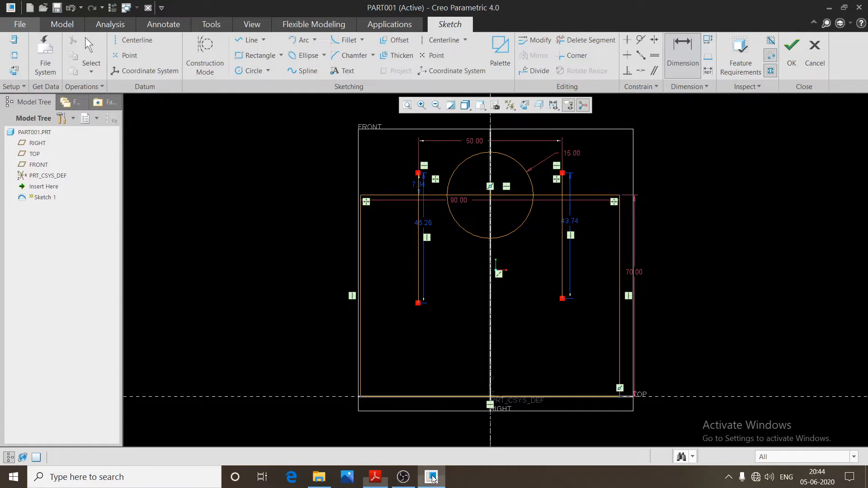
pyautogui.click(246, 41)
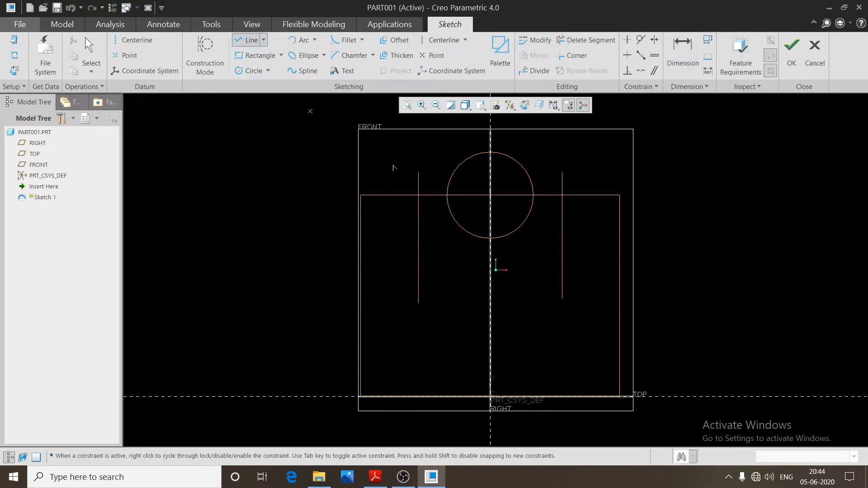
pyautogui.click(378, 288)
pyautogui.click(589, 289)
pyautogui.middleClick(589, 304)
# Dimension the horizontal line's height above the rectangle's lower edge and set it to 40 mm.
pyautogui.click(694, 43)
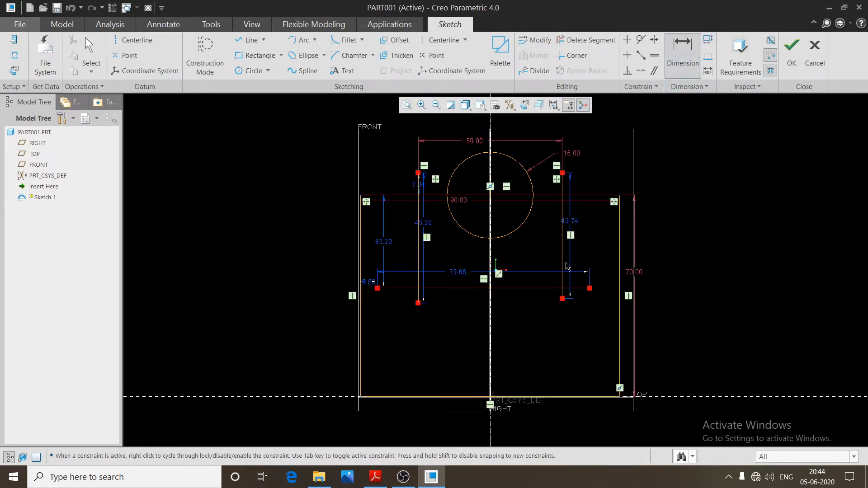
pyautogui.click(551, 289)
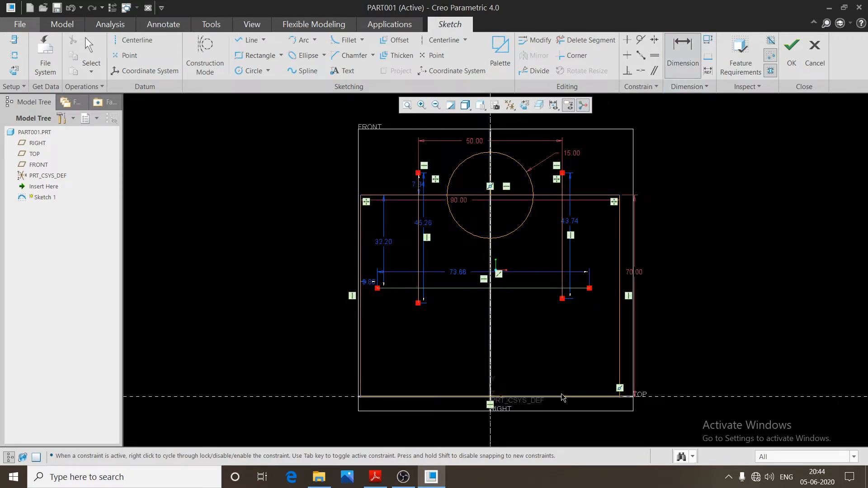
pyautogui.click(562, 398)
pyautogui.middleClick(568, 350)
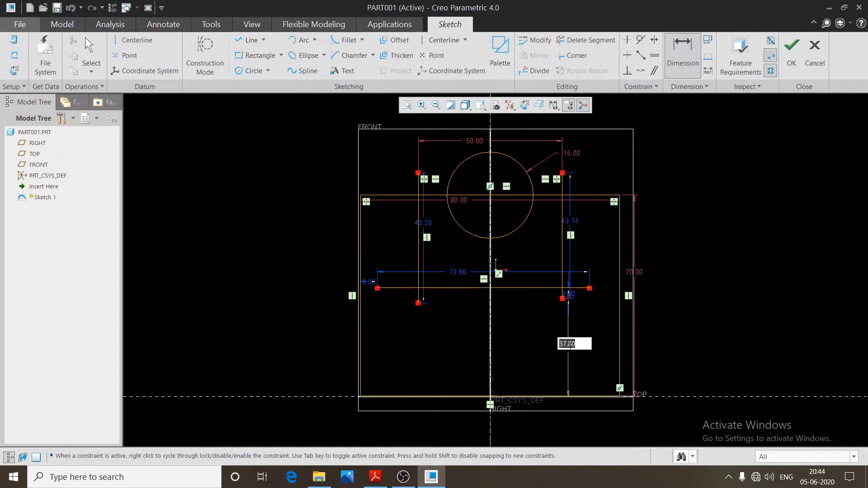
pyautogui.write('40')
pyautogui.press('Return')
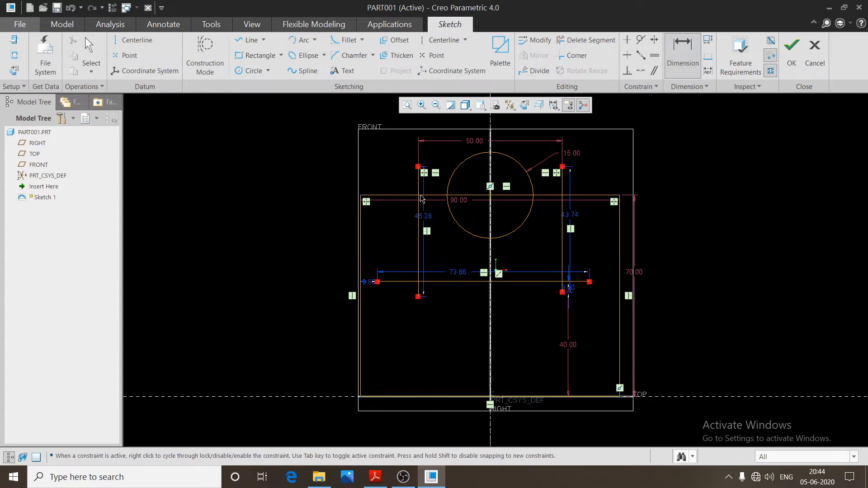
# Trim off the ends of both vertical lines that project above the rectangle's upper edge.
pyautogui.click(582, 42)
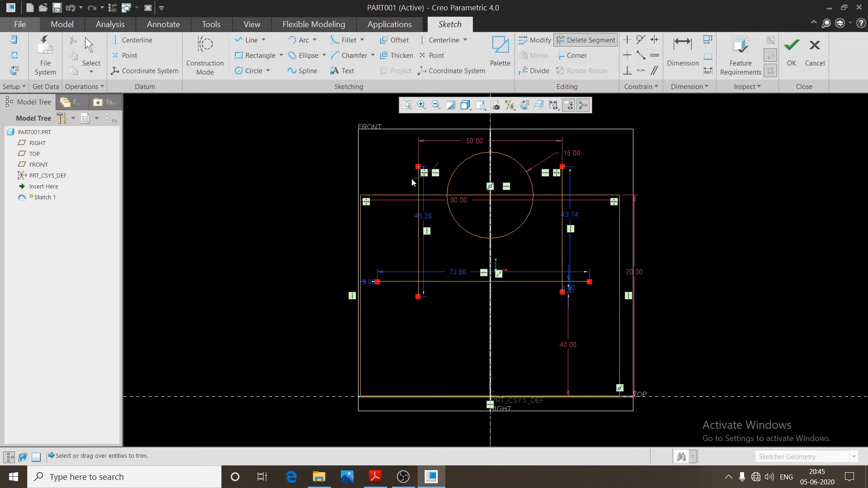
pyautogui.moveTo(411, 179); pyautogui.dragTo(408, 179)
pyautogui.moveTo(561, 180); pyautogui.dragTo(560, 192)
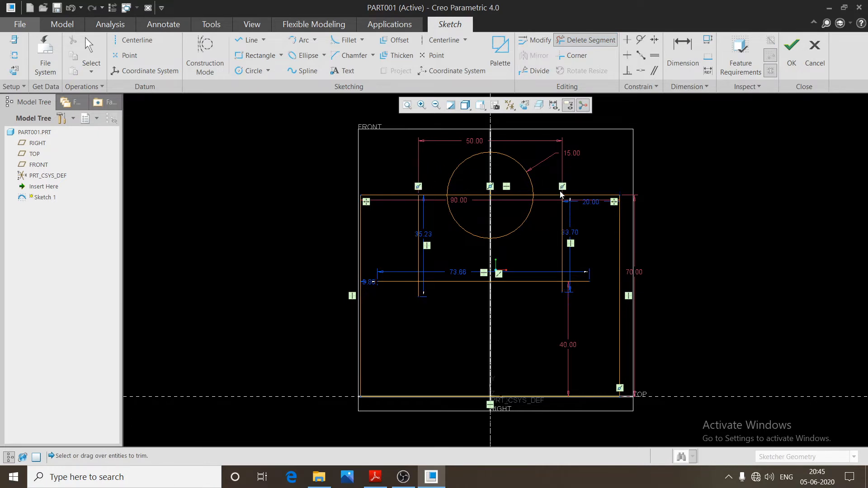
pyautogui.moveTo(576, 268); pyautogui.dragTo(574, 297)
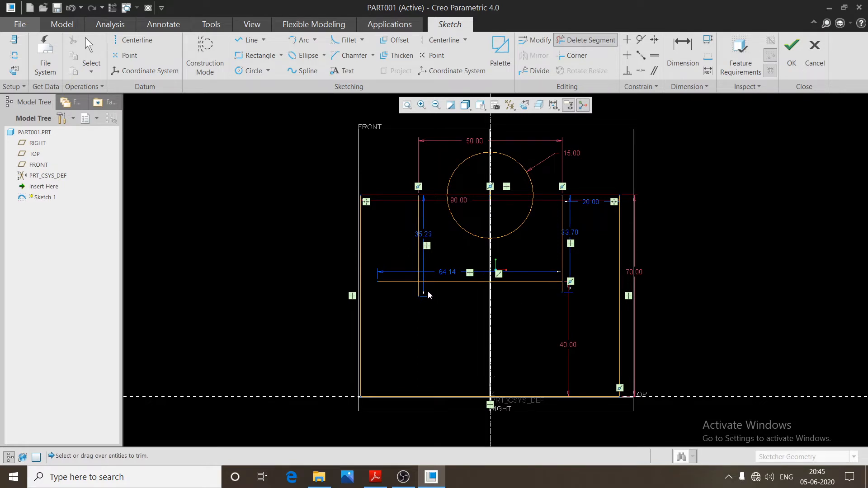
pyautogui.hotkey('ctrl', 'z')
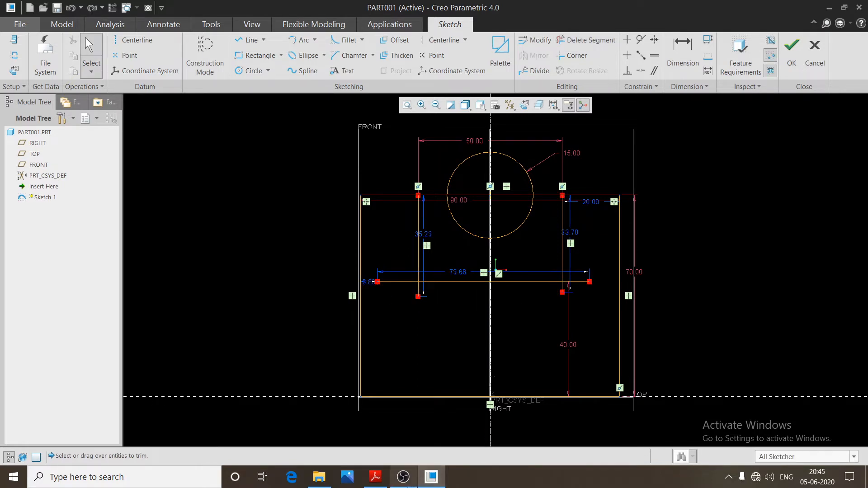
# Check the PDF drawing, and set the length of the inner horizontal line to 60 mm.
pyautogui.click(380, 485)
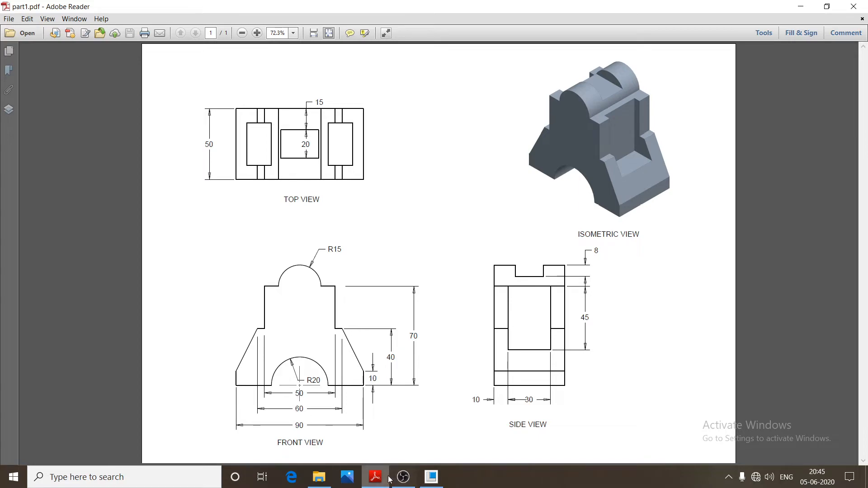
pyautogui.click(431, 477)
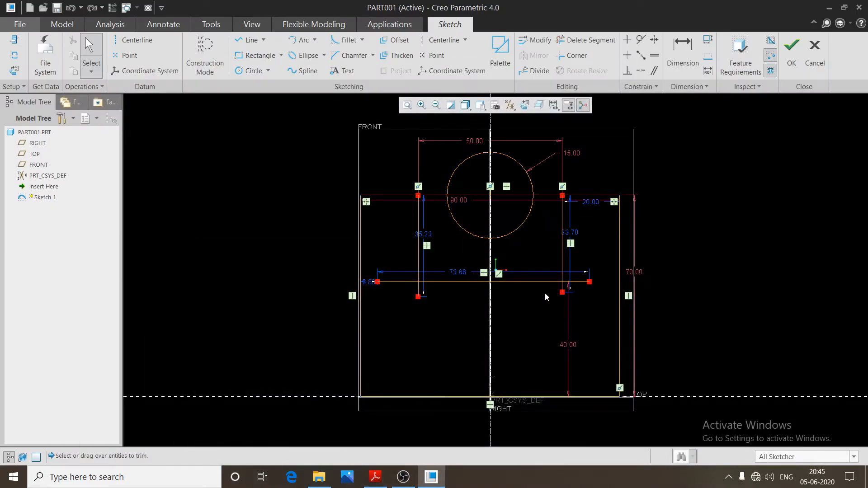
pyautogui.click(458, 273)
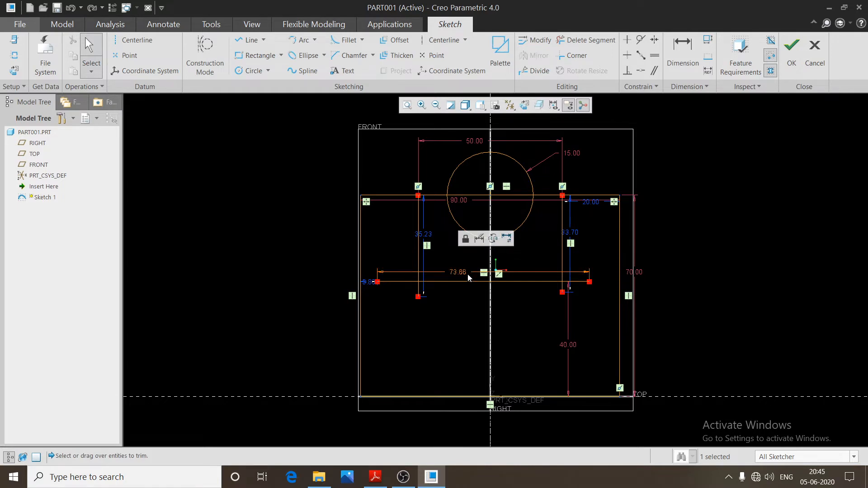
pyautogui.doubleClick(462, 273)
pyautogui.write('60')
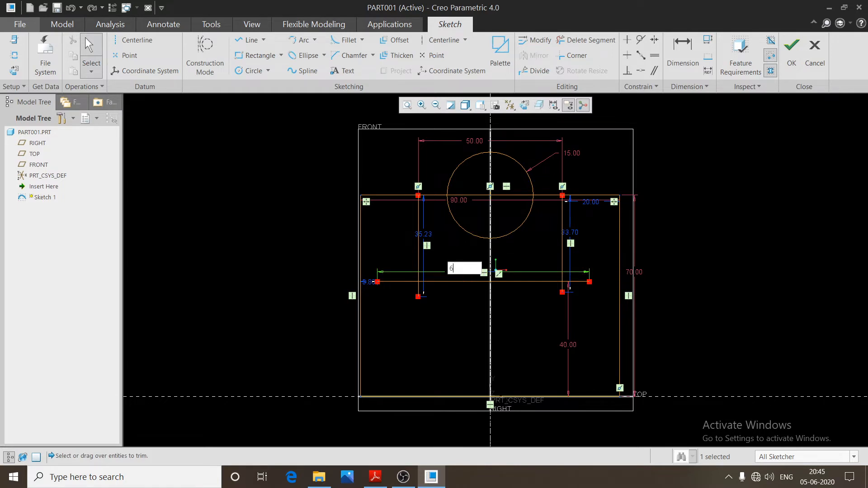
pyautogui.press('Return')
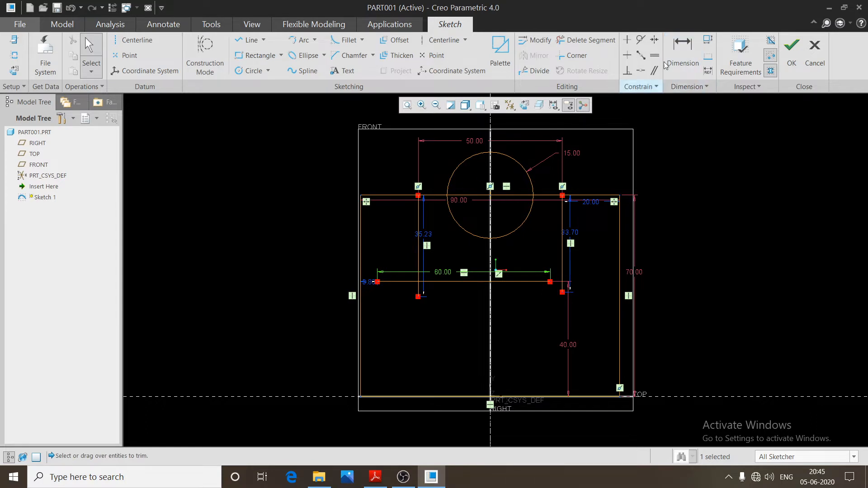
# Make the two endpoints of the 60 mm horizontal line symmetric about the vertical centerline.
pyautogui.click(655, 39)
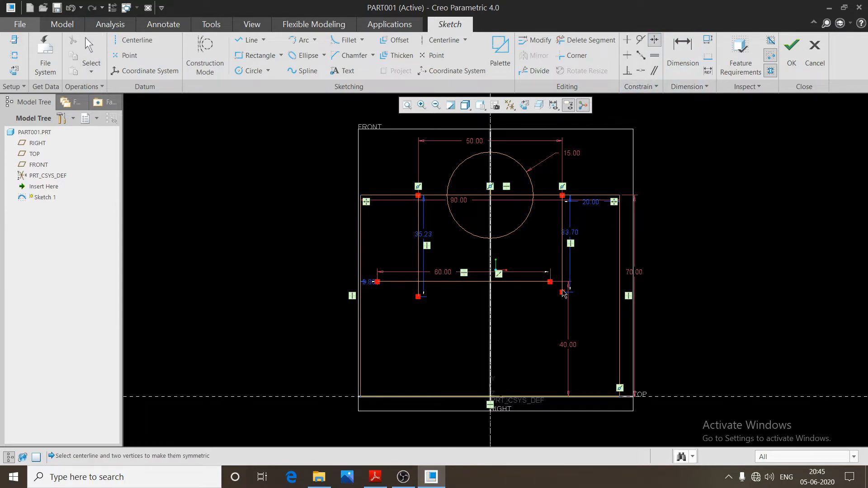
pyautogui.click(549, 282)
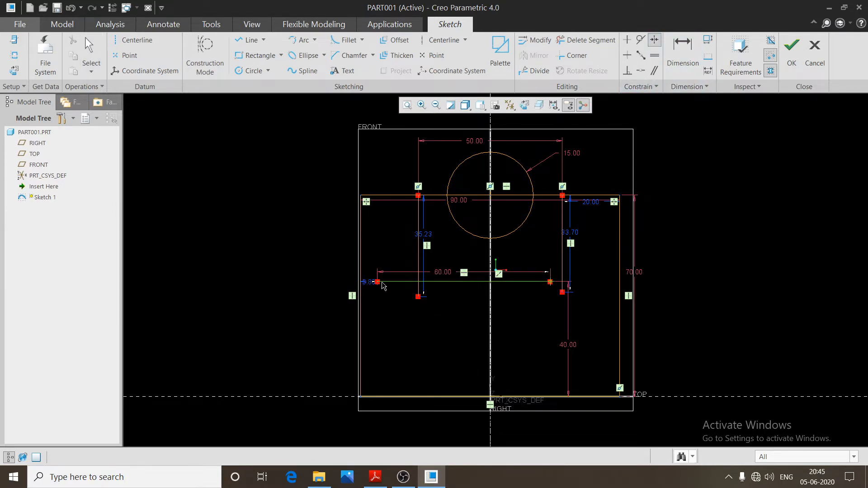
pyautogui.click(379, 282)
pyautogui.click(490, 307)
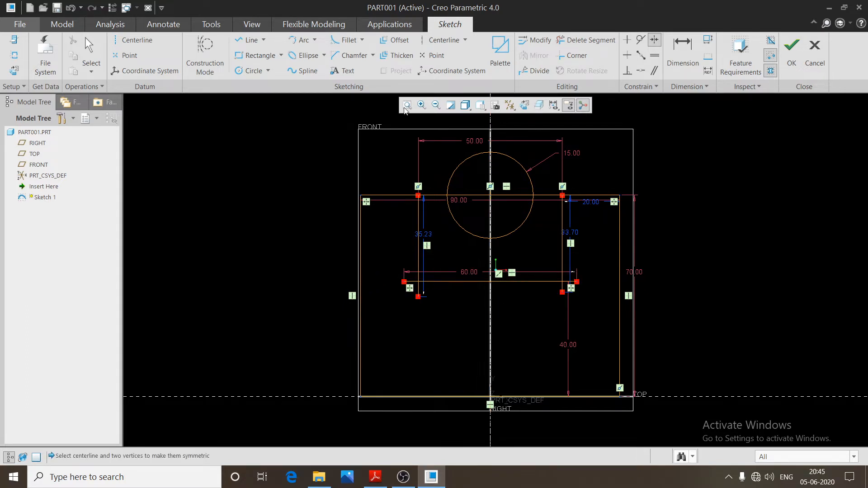
# Trim off the inner horizontal line between the two vertical lines and the vertical ends that project below it.
pyautogui.click(590, 43)
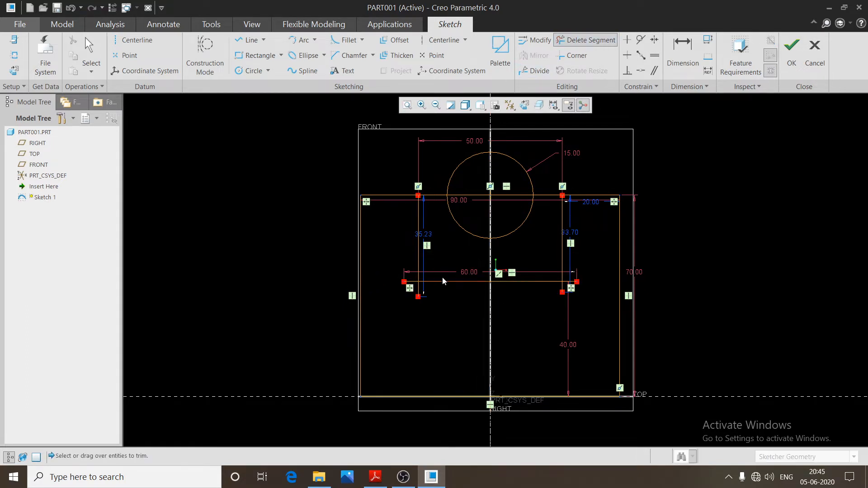
pyautogui.moveTo(394, 303); pyautogui.dragTo(394, 302)
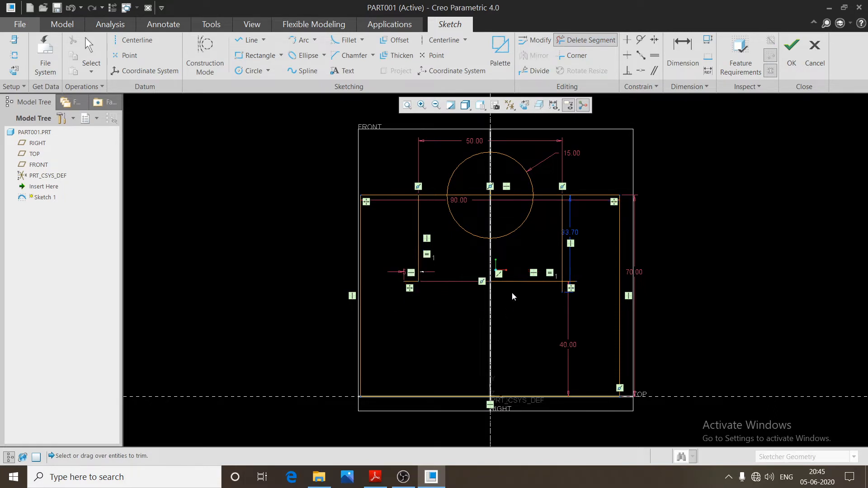
pyautogui.moveTo(528, 274); pyautogui.dragTo(565, 302)
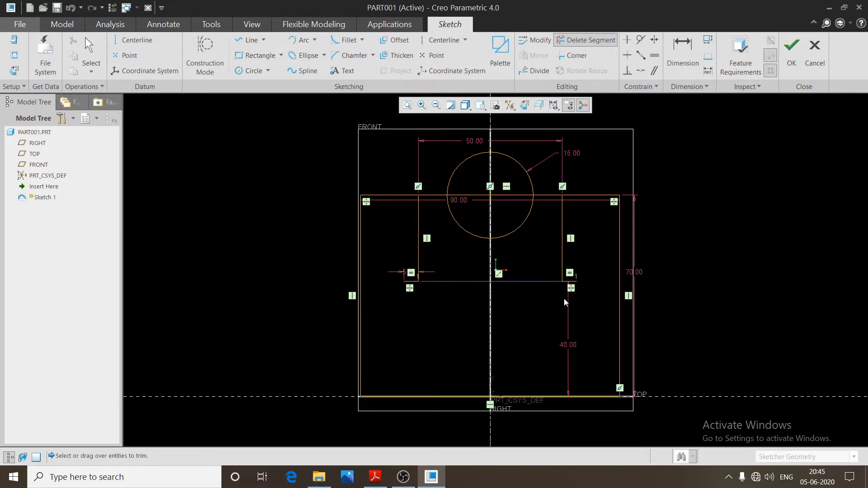
# Trim away the lower half of the circle and the part of the rectangle's upper edge inside it.
pyautogui.scroll(2, 539, 222)
pyautogui.moveTo(508, 222); pyautogui.dragTo(410, 234)
pyautogui.moveTo(428, 175); pyautogui.dragTo(508, 227)
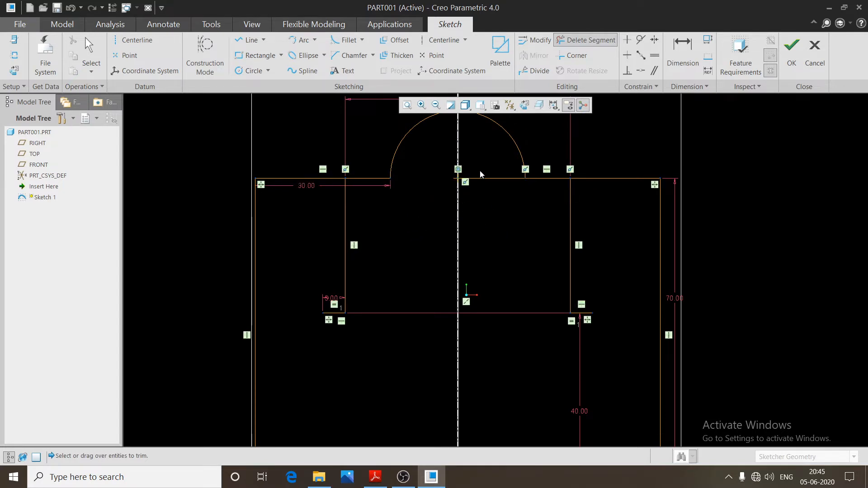
pyautogui.scroll(-5, 494, 258)
pyautogui.middleClick(494, 280)
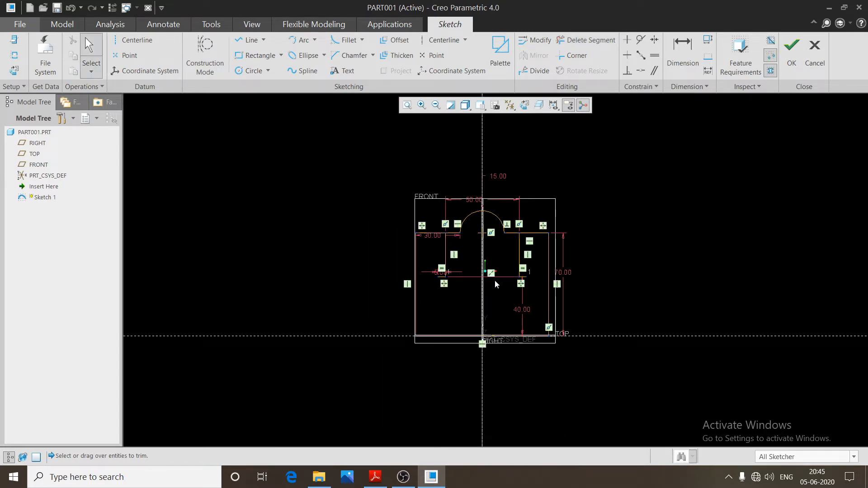
pyautogui.scroll(4, 503, 241)
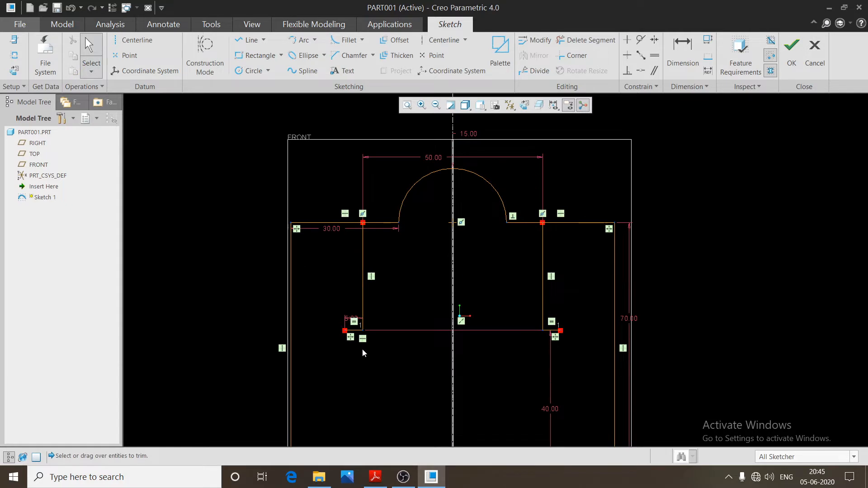
pyautogui.scroll(2, 477, 276)
pyautogui.scroll(-4, 441, 264)
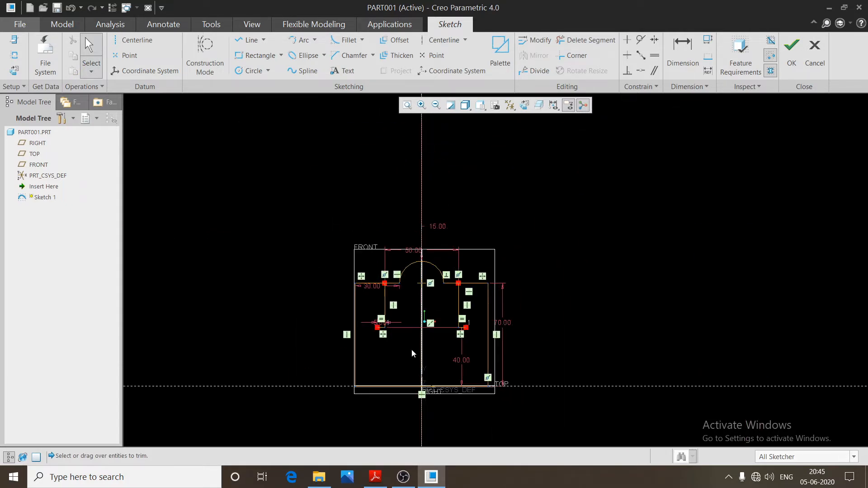
pyautogui.scroll(1, 385, 391)
pyautogui.scroll(2, 374, 304)
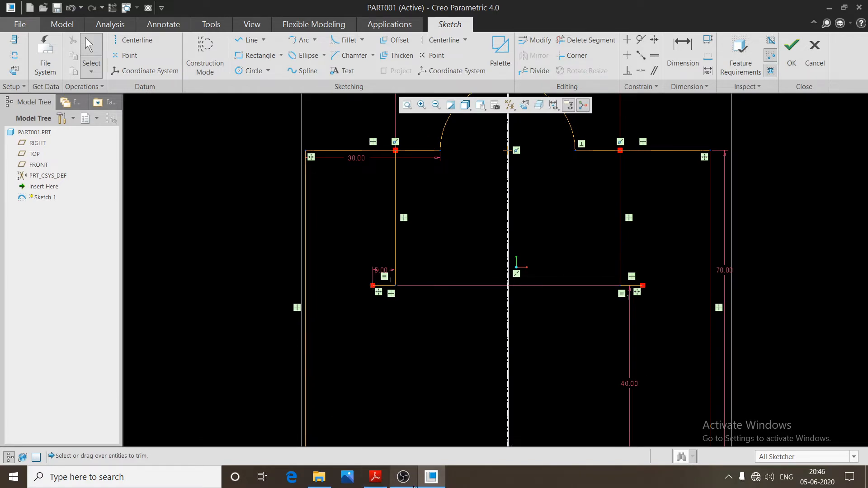
# Check the front view in part1.pdf, and draw a slanted line from each short ledge's outer end to the rectangle's nearest vertical side.
pyautogui.click(375, 477)
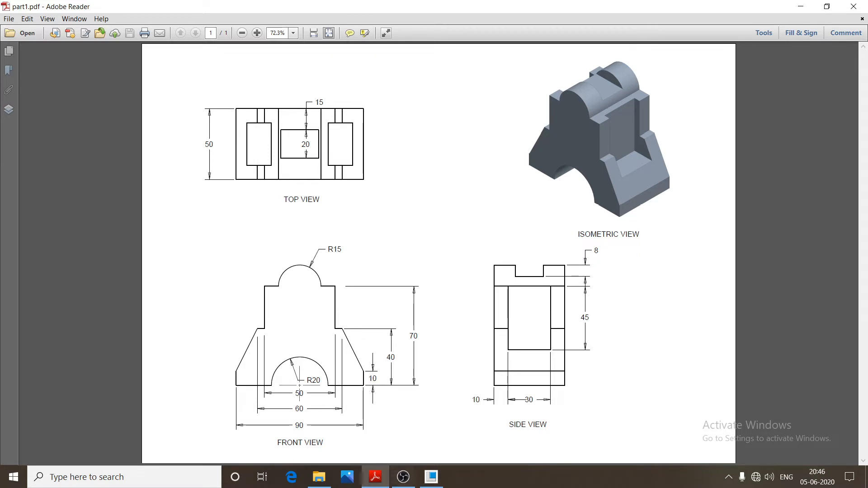
pyautogui.click(432, 477)
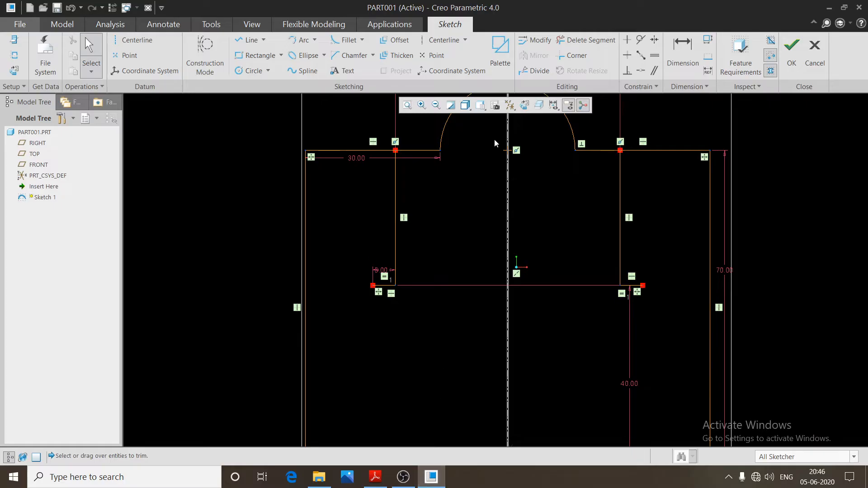
pyautogui.scroll(-1, 424, 236)
pyautogui.click(244, 40)
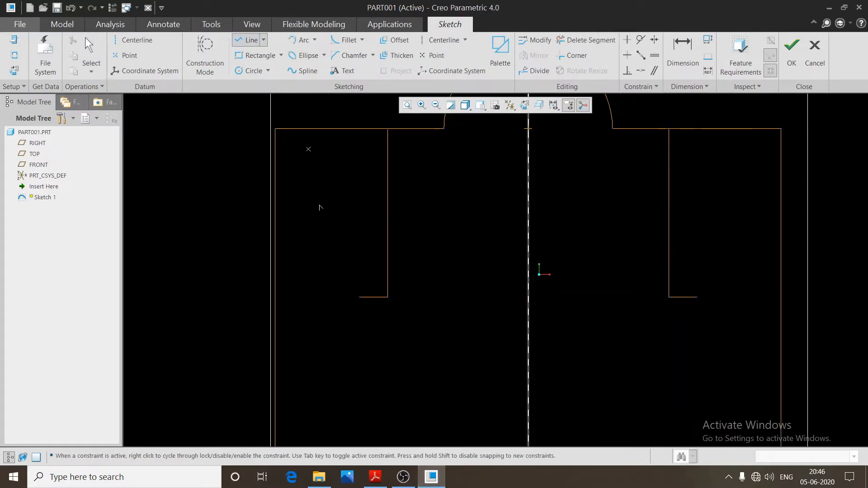
pyautogui.click(359, 297)
pyautogui.click(275, 418)
pyautogui.middleClick(349, 378)
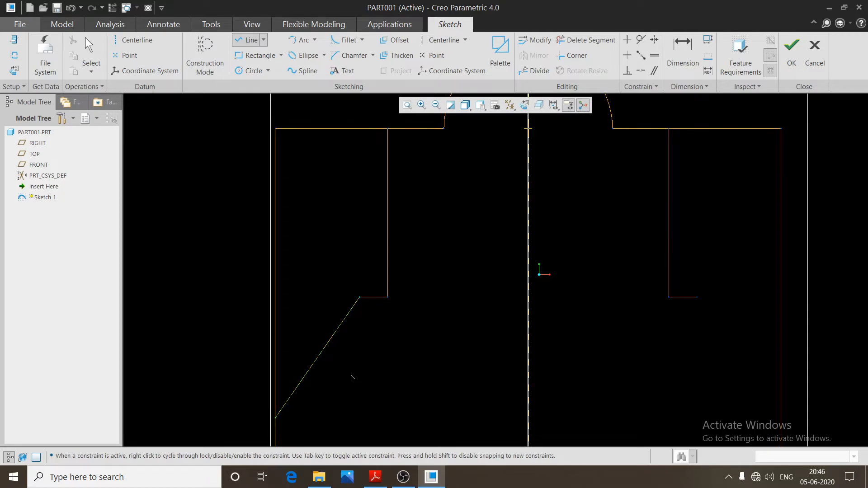
pyautogui.click(696, 297)
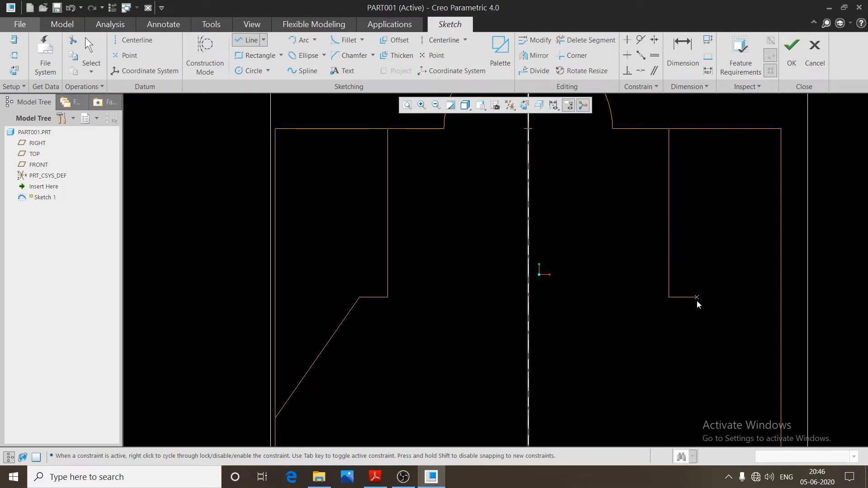
pyautogui.click(781, 387)
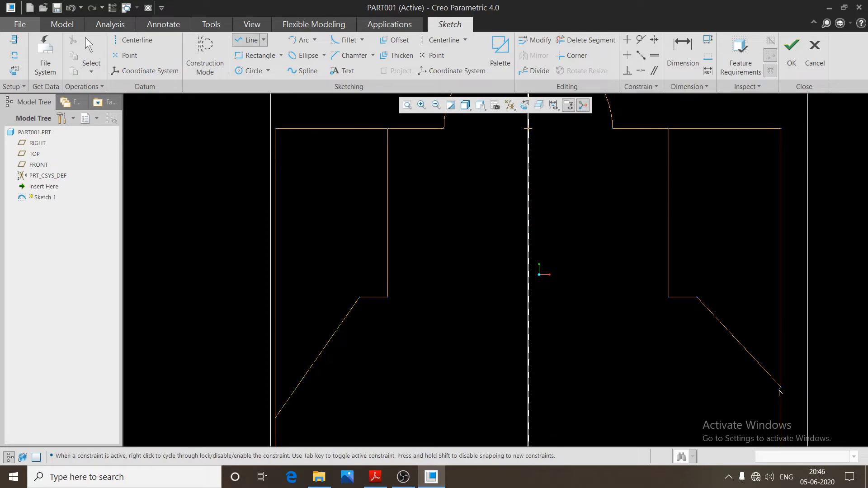
pyautogui.middleClick(719, 372)
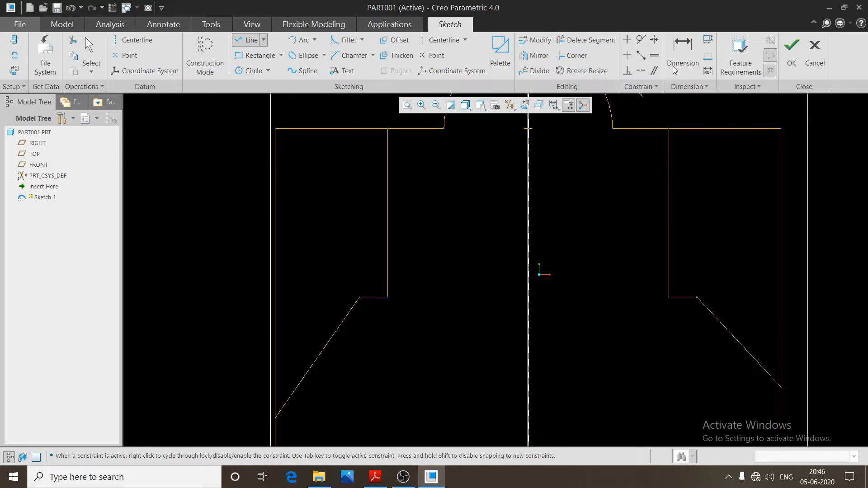
# Align the lower endpoints of the two slanted lines horizontally.
pyautogui.click(627, 55)
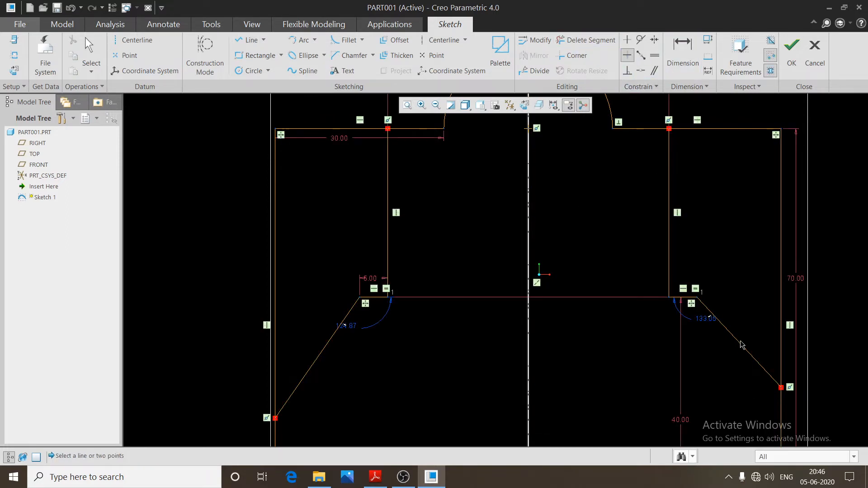
pyautogui.click(782, 388)
pyautogui.click(277, 421)
pyautogui.middleClick(470, 389)
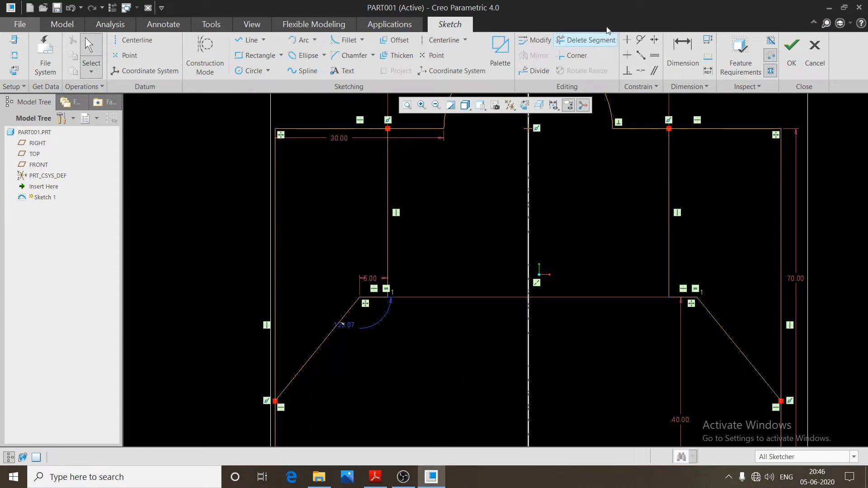
# Dimension the height of the left slanted line's lower endpoint above the base and set it to 10 mm.
pyautogui.click(683, 52)
pyautogui.scroll(-3, 506, 175)
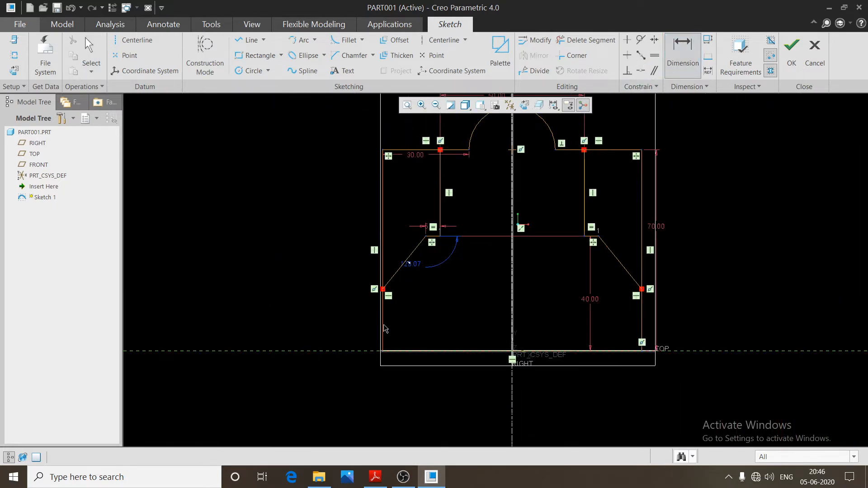
pyautogui.click(383, 289)
pyautogui.click(365, 350)
pyautogui.middleClick(349, 329)
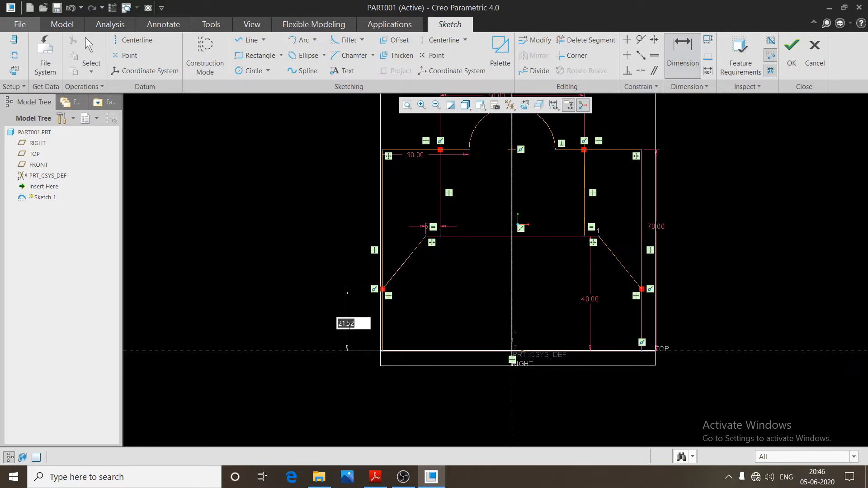
pyautogui.write('10')
pyautogui.press('Return')
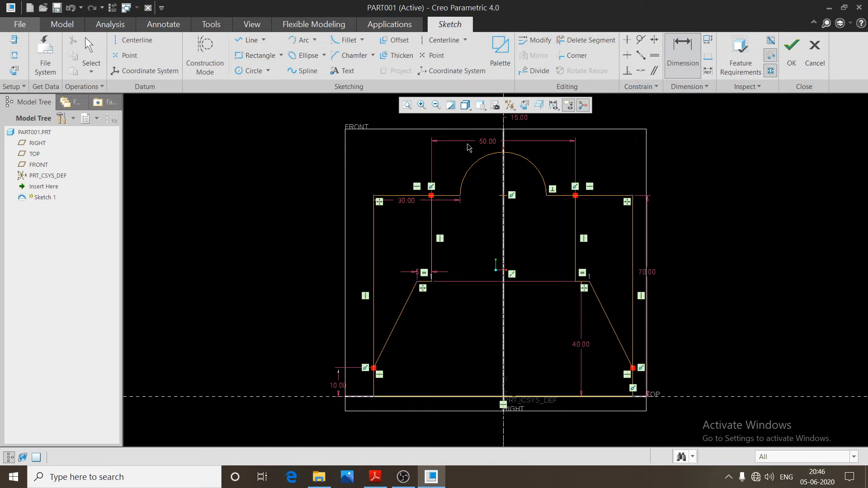
# Trim off the rectangle's two outer upper corners, outside the slanted lines and the inner vertical lines.
pyautogui.click(581, 42)
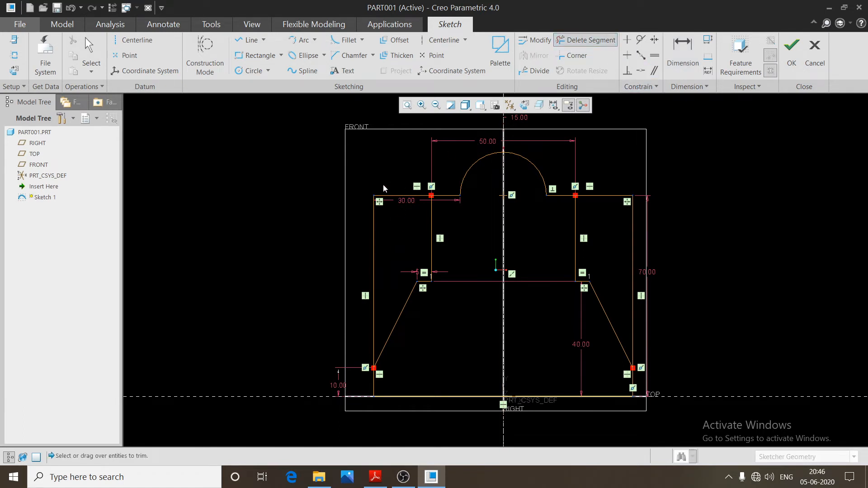
pyautogui.moveTo(350, 249); pyautogui.dragTo(368, 250)
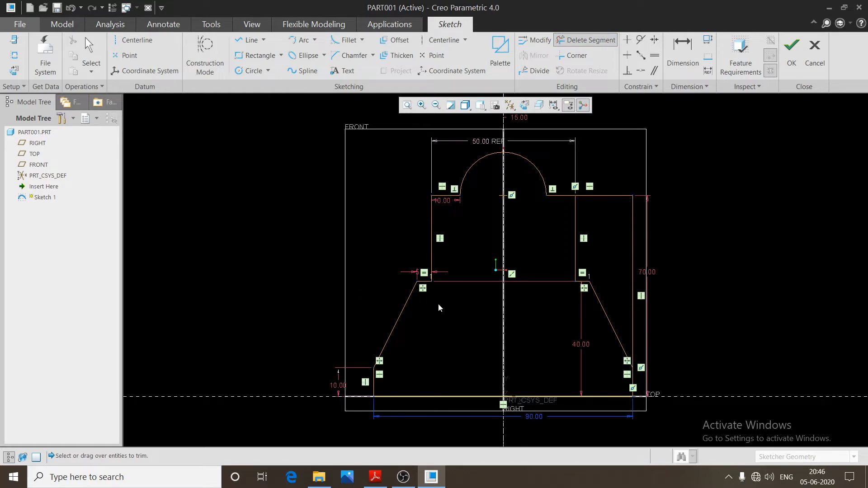
pyautogui.moveTo(653, 250); pyautogui.dragTo(637, 256)
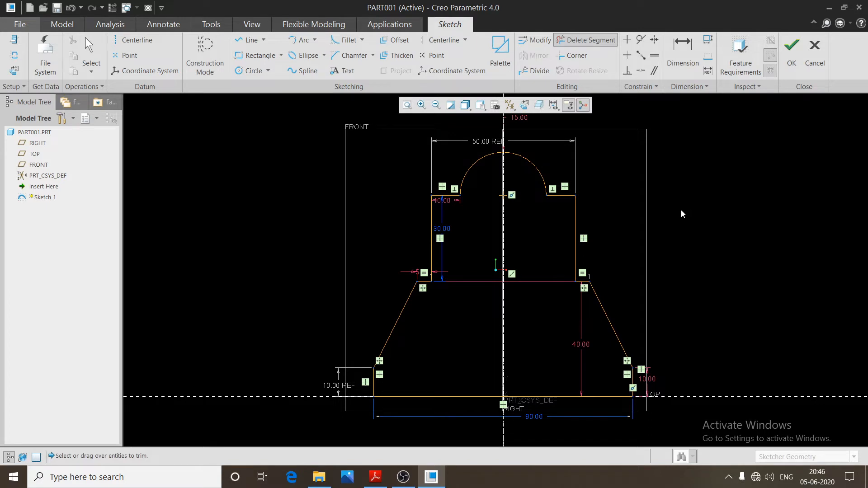
pyautogui.press('Escape')
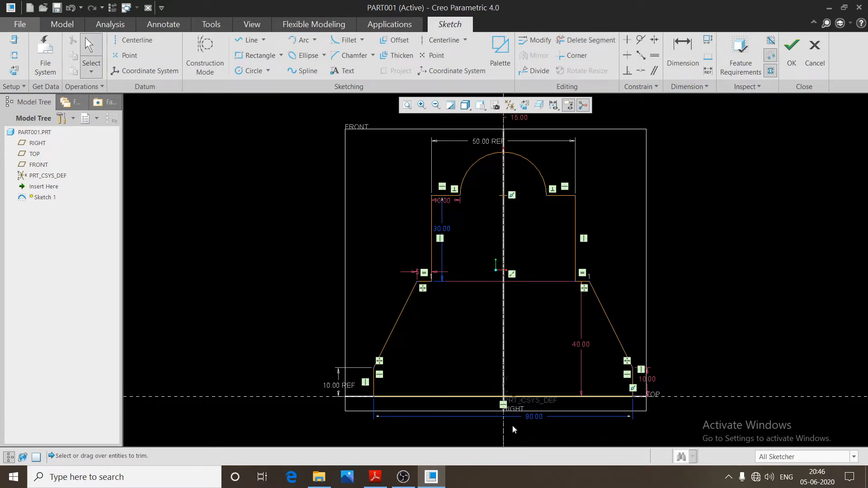
# Dimension the profile's base width as 90 mm and its left upper vertical edge as 30 mm.
pyautogui.doubleClick(531, 416)
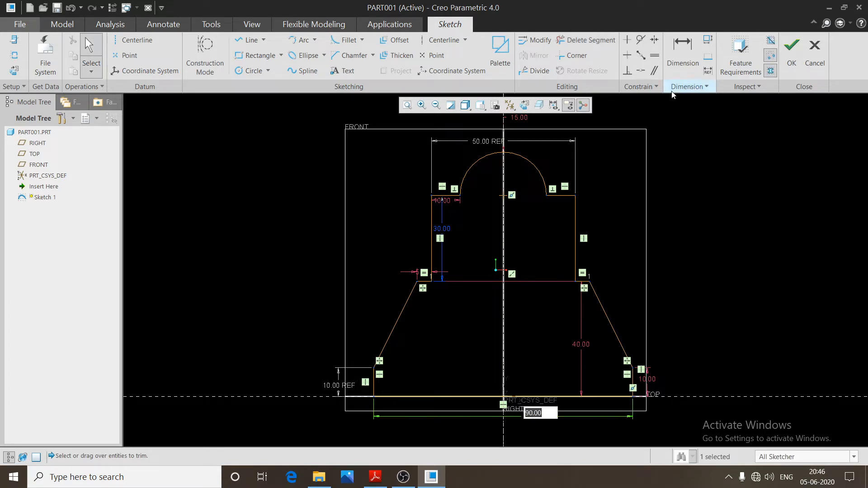
pyautogui.click(679, 69)
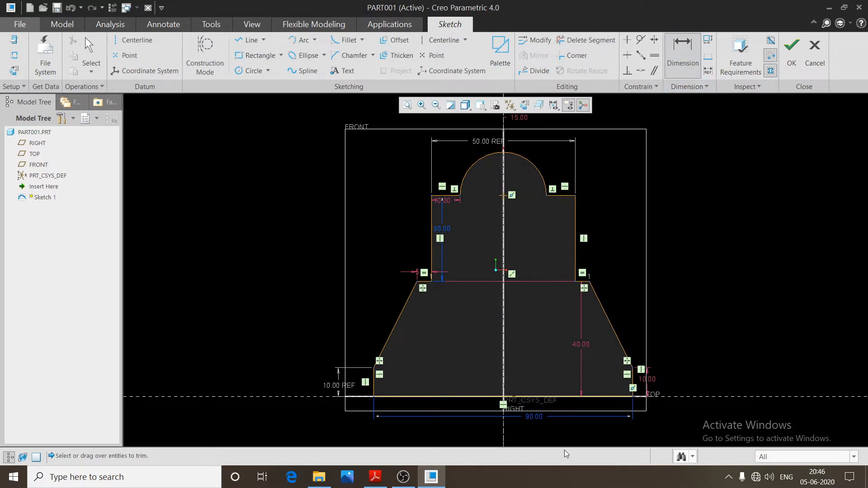
pyautogui.click(533, 396)
pyautogui.middleClick(532, 439)
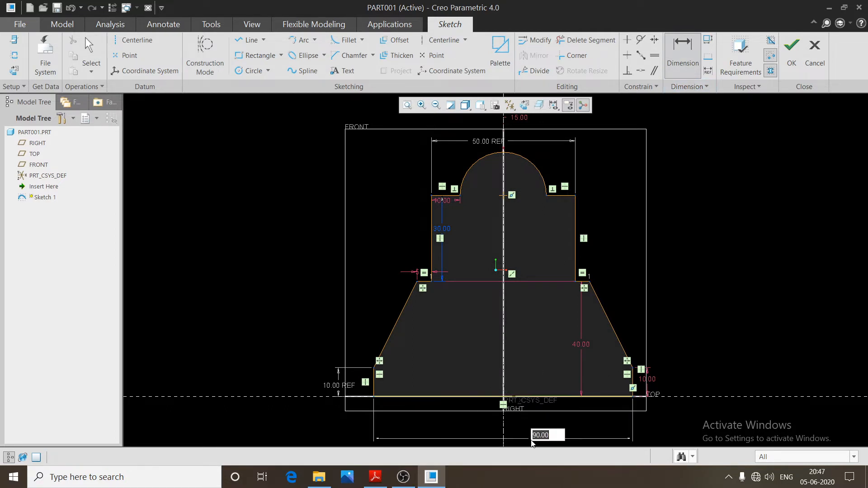
pyautogui.press('Return')
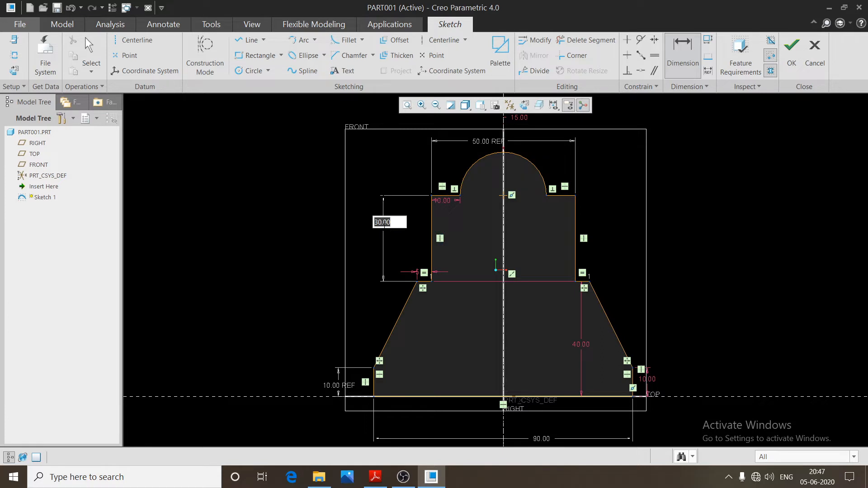
pyautogui.press('Return')
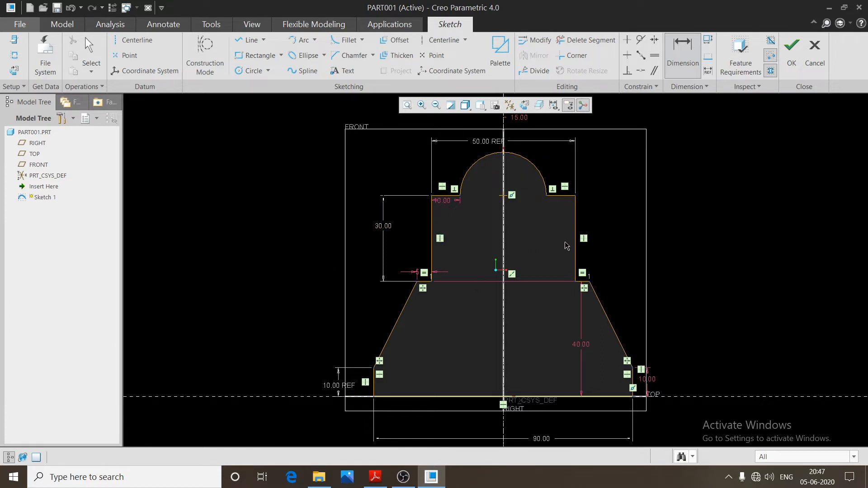
# Accept the completed profile sketch and leave sketch mode.
pyautogui.scroll(2, 398, 228)
pyautogui.scroll(-3, 423, 246)
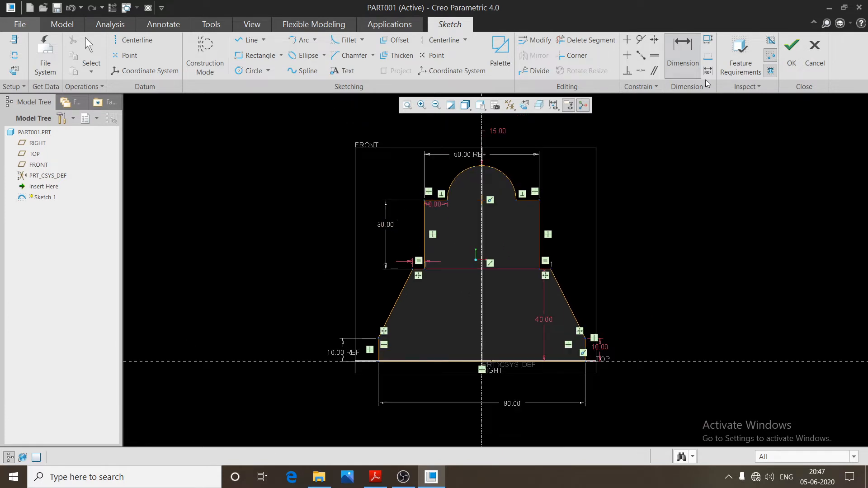
pyautogui.click(791, 52)
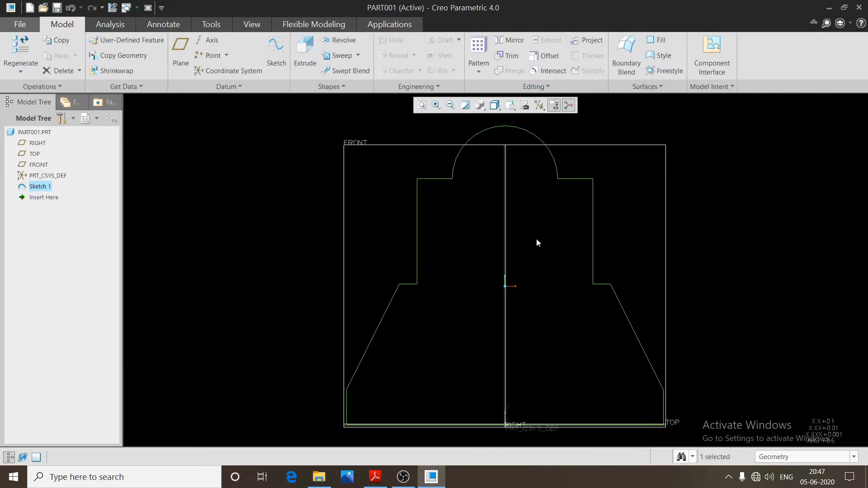
# View the sketch in 3D, and check the part's overall depth in the top view of part1.pdf.
pyautogui.scroll(-2, 537, 242)
pyautogui.moveTo(537, 243)
pyautogui.mouseDown(button='middle')
pyautogui.moveTo(465, 265)
pyautogui.moveTo(489, 286)
pyautogui.moveTo(507, 267)
pyautogui.moveTo(499, 269)
pyautogui.mouseUp(button='middle')
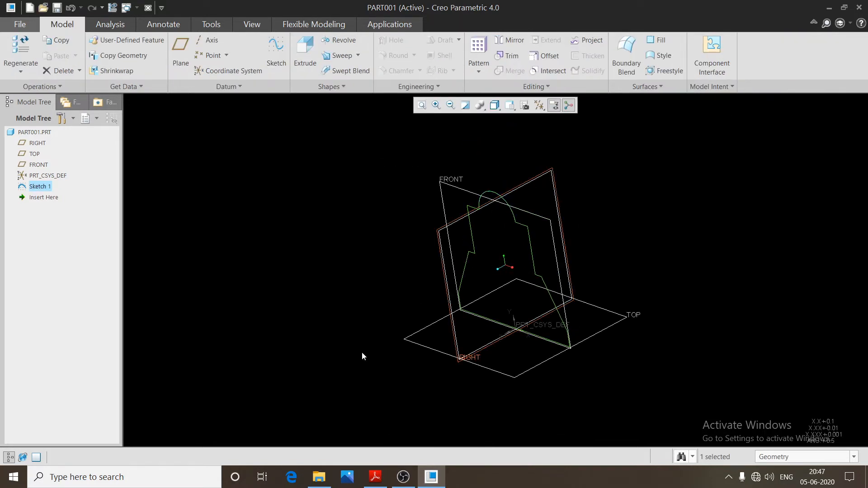
pyautogui.moveTo(424, 482)
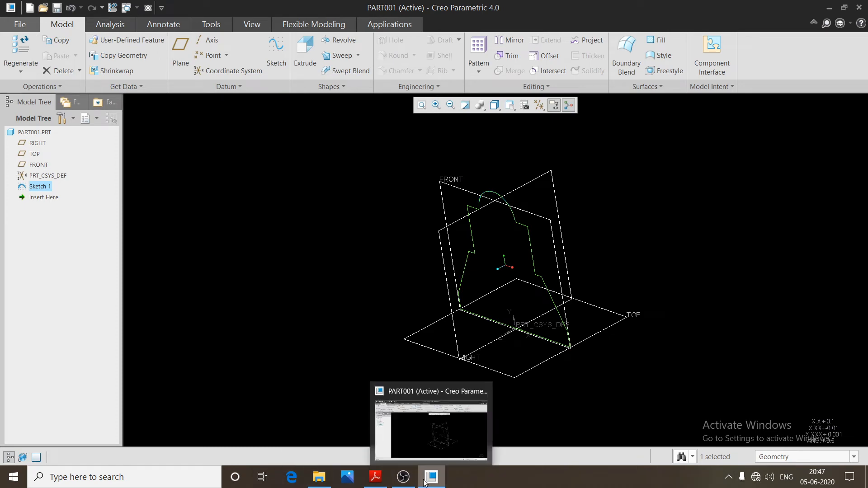
pyautogui.click(375, 476)
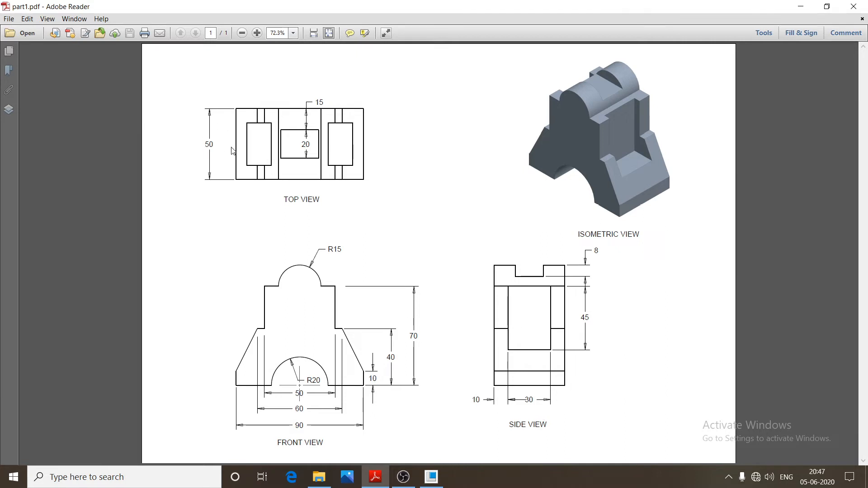
pyautogui.click(431, 477)
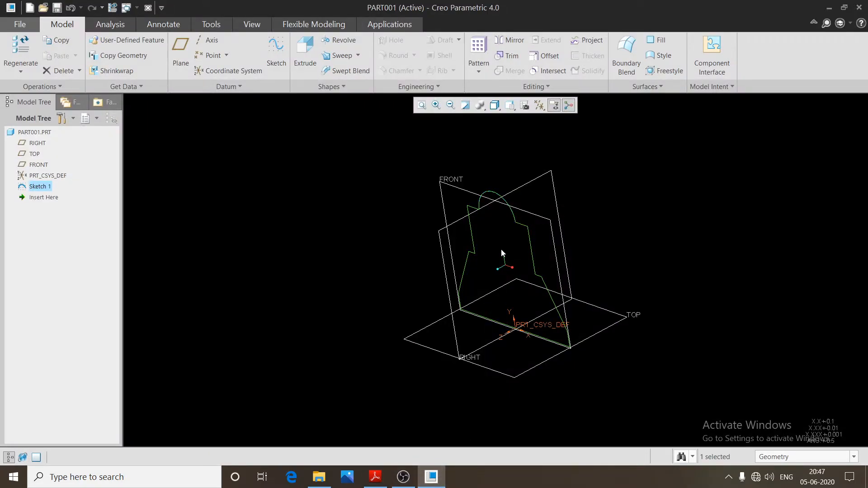
# Extrude the profile sketch symmetrically about the FRONT plane to a total depth of 50 mm.
pyautogui.click(300, 59)
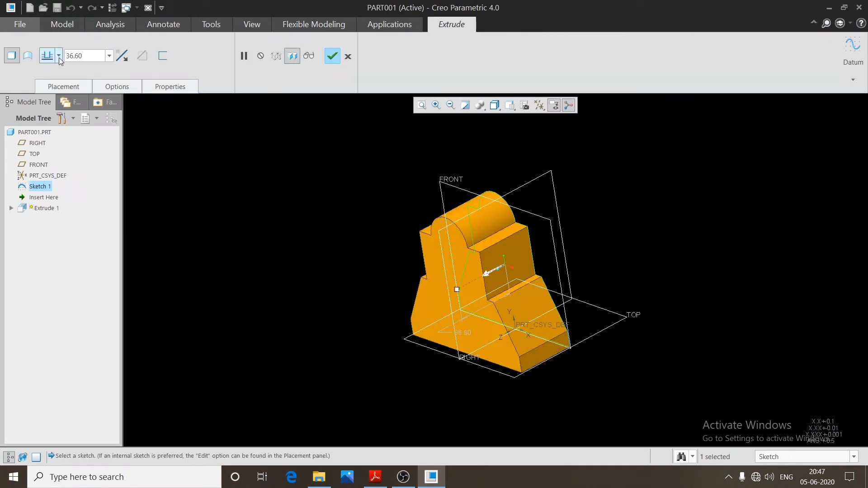
pyautogui.click(59, 55)
pyautogui.click(46, 78)
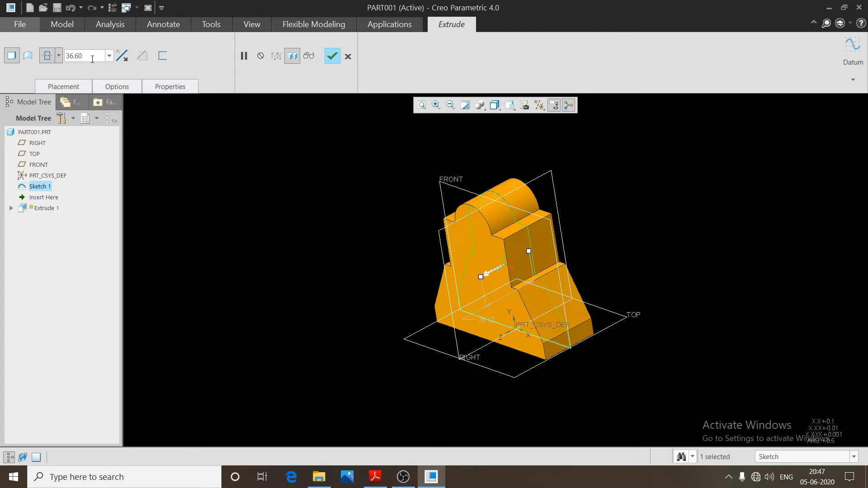
pyautogui.doubleClick(75, 53)
pyautogui.write('50')
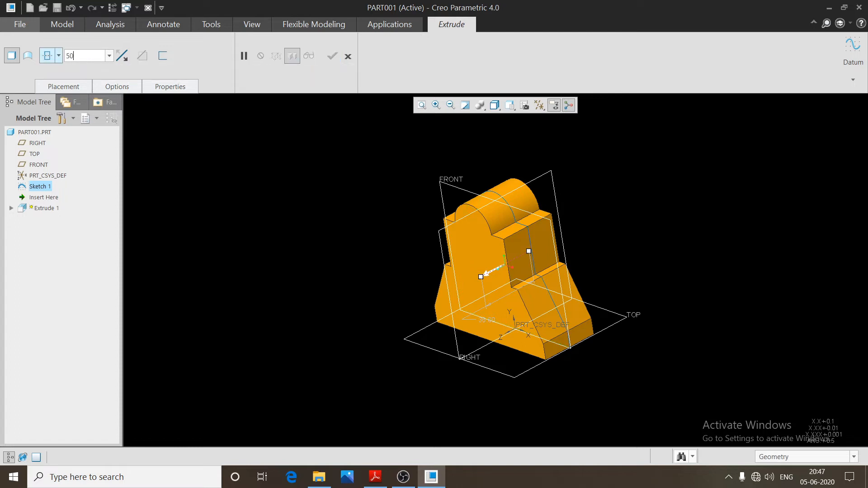
pyautogui.press('Return')
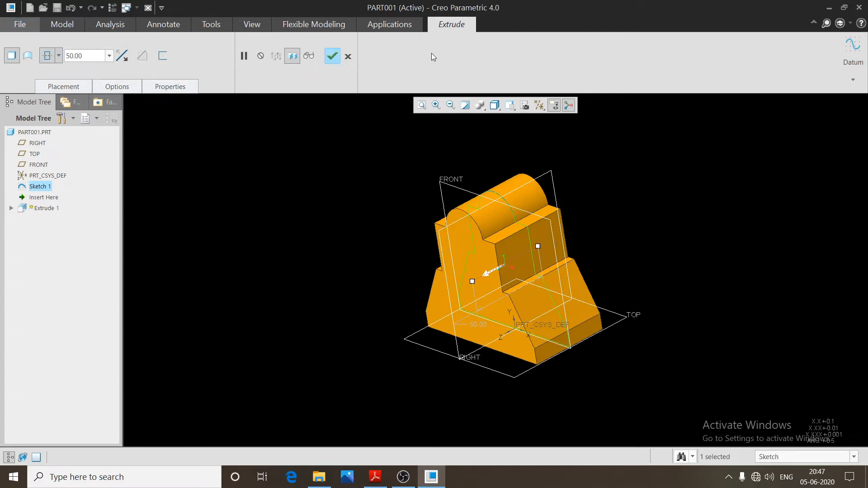
pyautogui.click(332, 57)
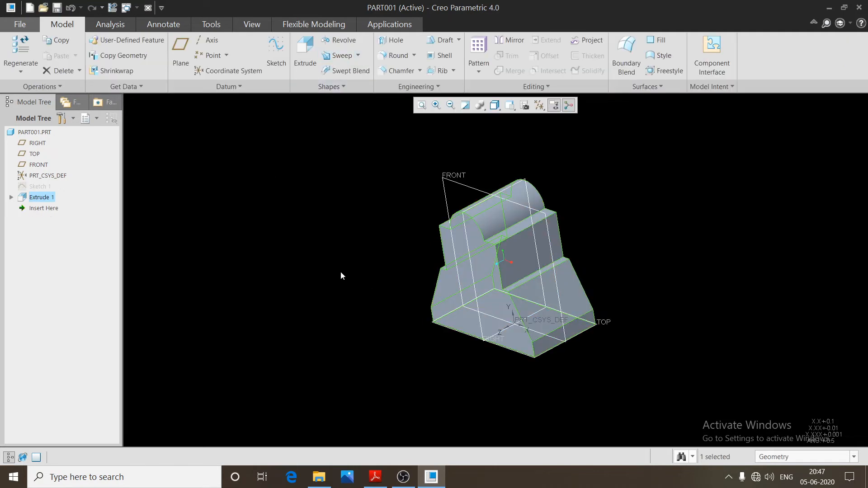
pyautogui.scroll(4, 396, 284)
pyautogui.moveTo(411, 277); pyautogui.dragTo(398, 294, button='middle')
pyautogui.hotkey('ctrl', 'd')
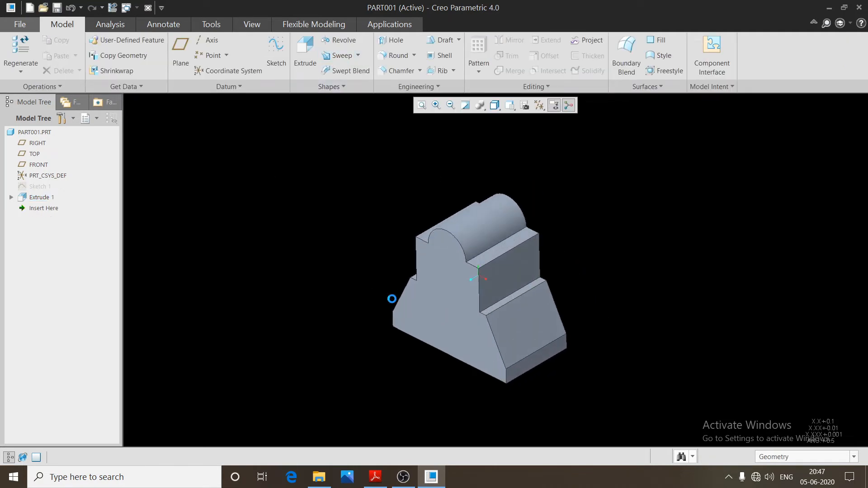
# Check part1.pdf for the base arch, and sketch a circle about 38 mm in diameter on the solid's front face, centred at the base midpoint.
pyautogui.click(382, 480)
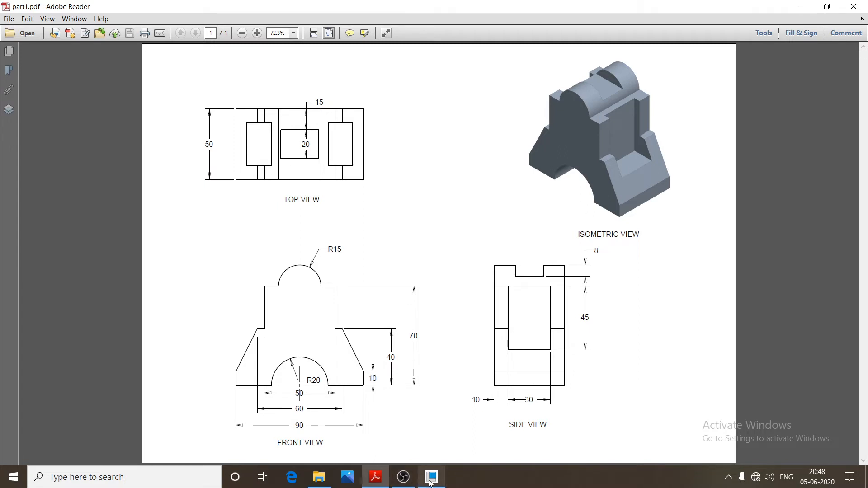
pyautogui.moveTo(434, 478)
pyautogui.click(448, 407)
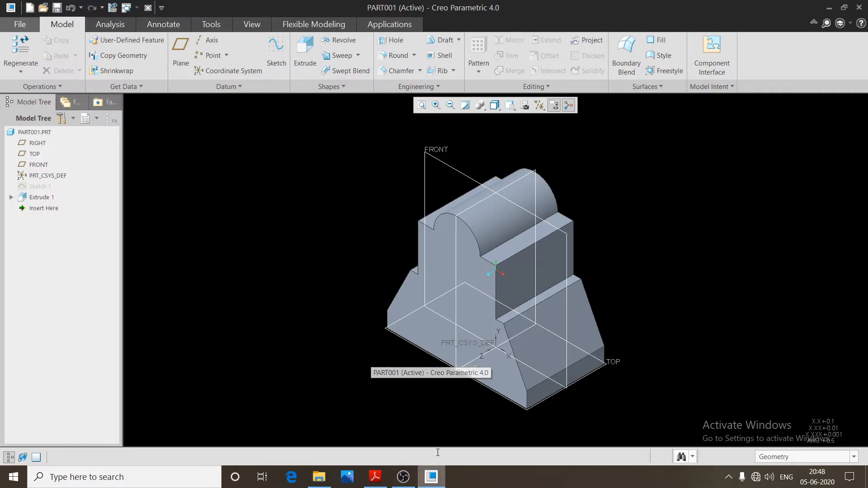
pyautogui.scroll(-3, 450, 352)
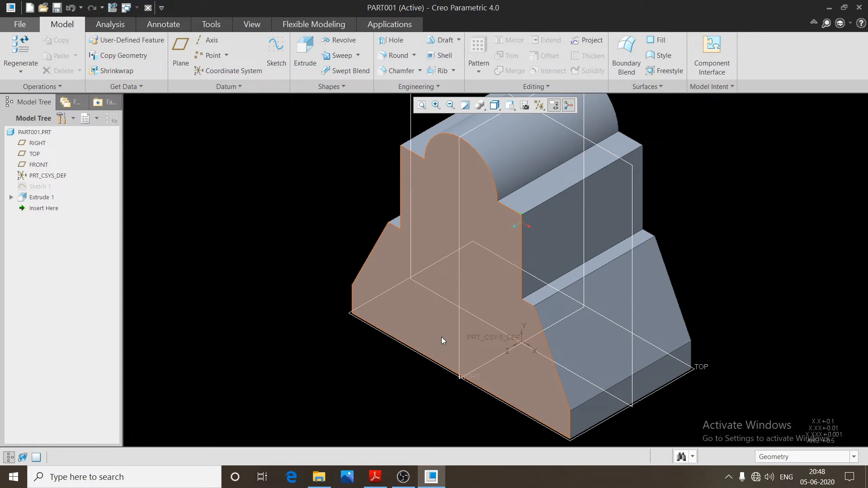
pyautogui.click(441, 340)
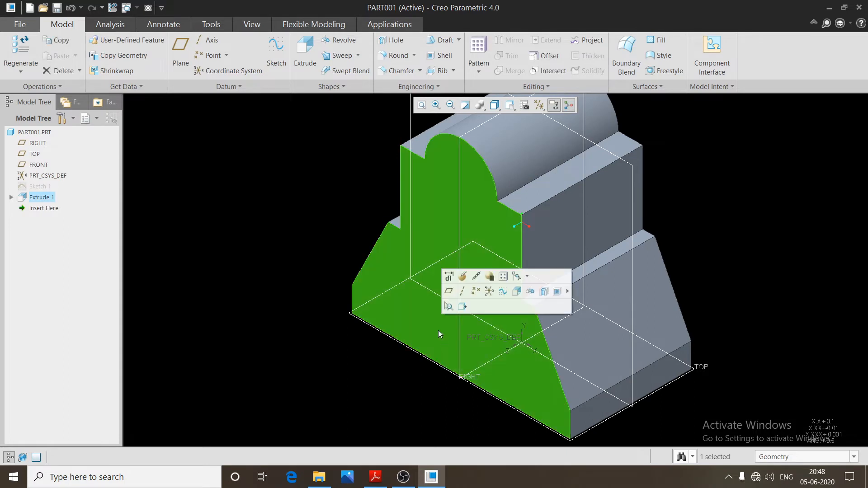
pyautogui.click(277, 57)
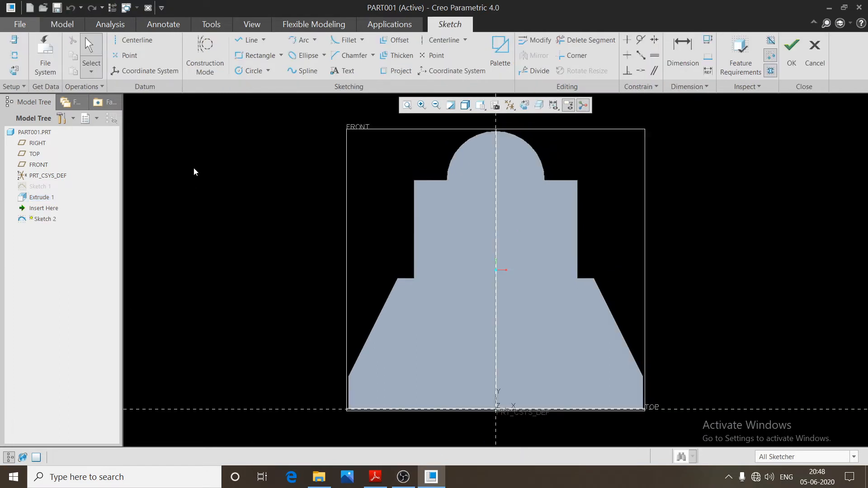
pyautogui.click(248, 71)
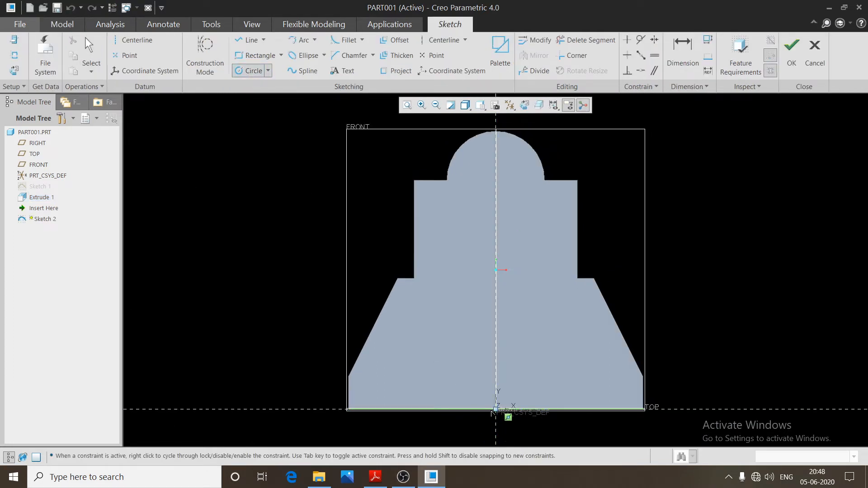
pyautogui.click(515, 353)
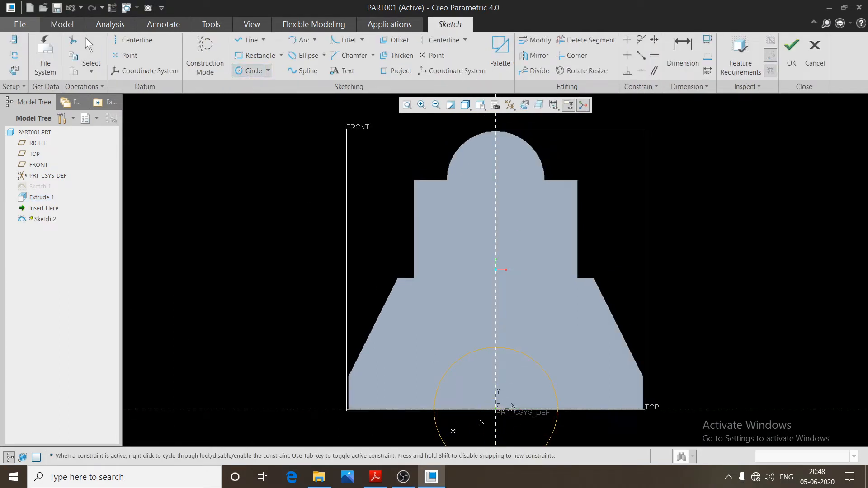
pyautogui.middleClick(482, 411)
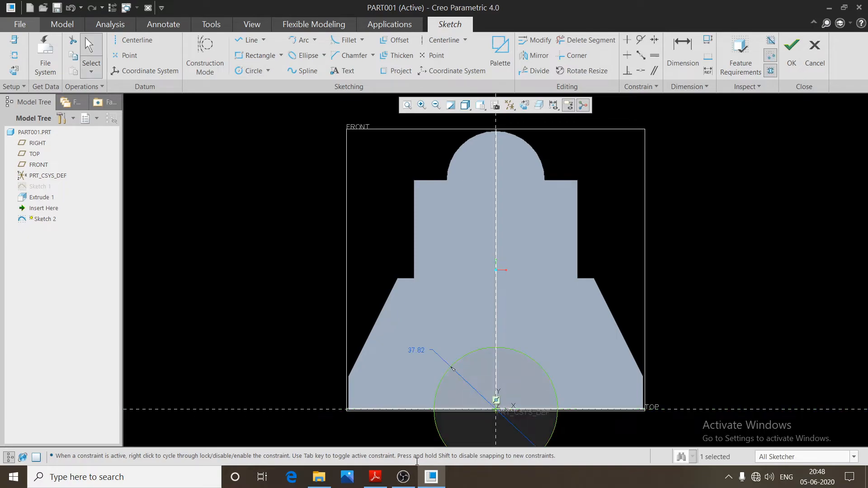
# Check the arch radius in part1.pdf, dimension the circle's radius as 20 mm, and accept the sketch.
pyautogui.click(375, 477)
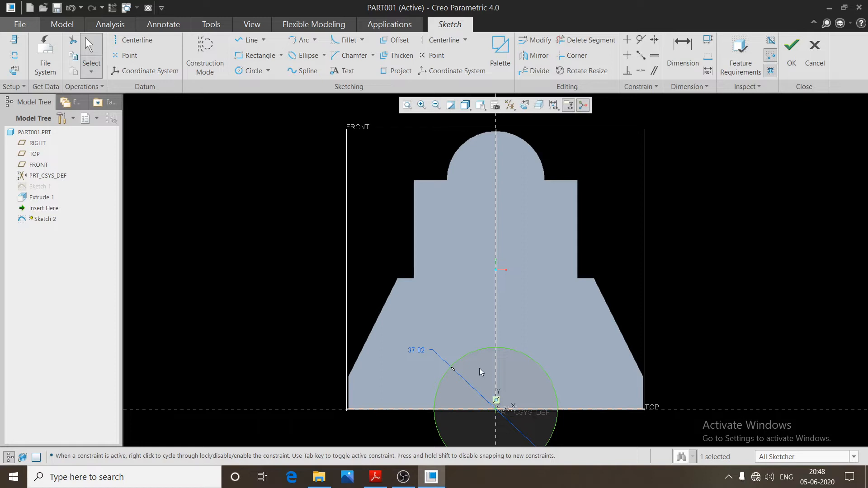
pyautogui.click(431, 477)
pyautogui.click(682, 54)
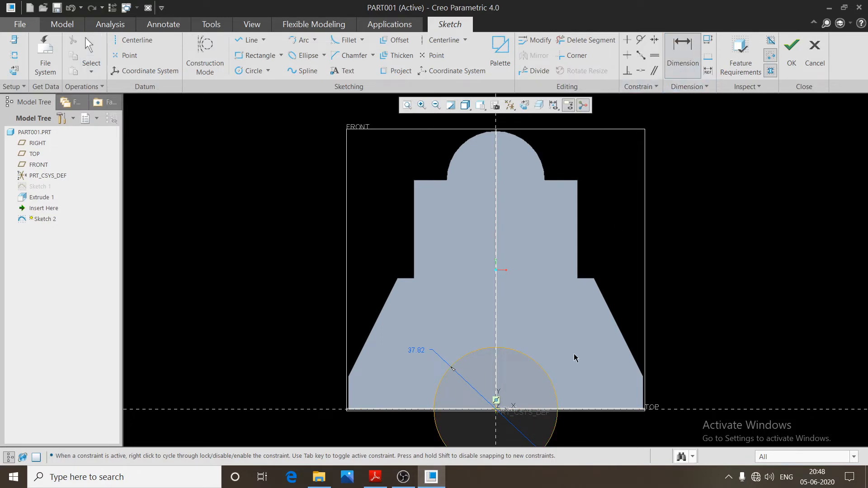
pyautogui.click(555, 393)
pyautogui.middleClick(586, 371)
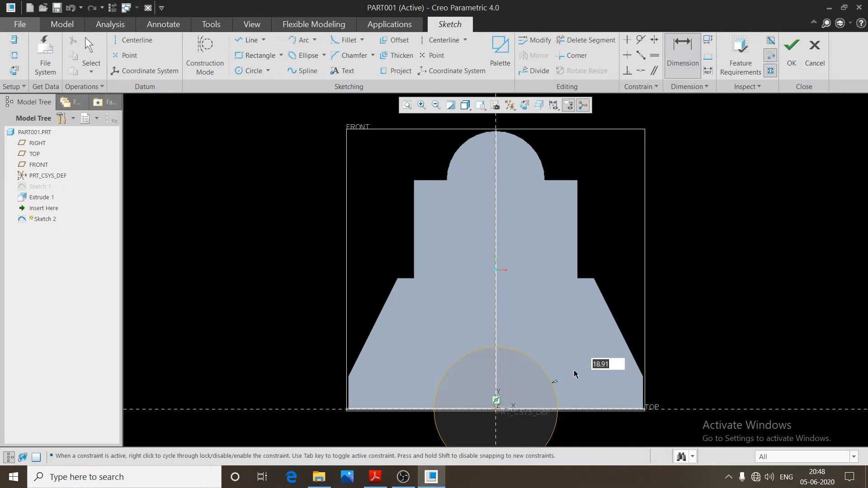
pyautogui.write('20')
pyautogui.press('Return')
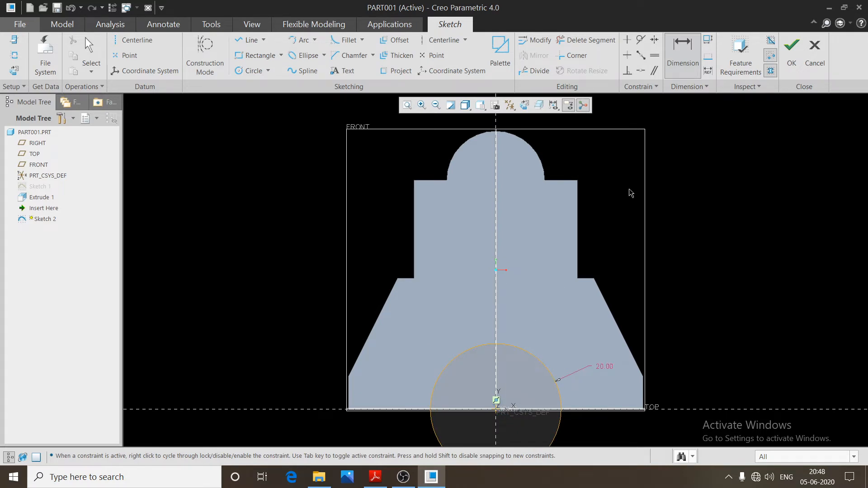
pyautogui.click(791, 48)
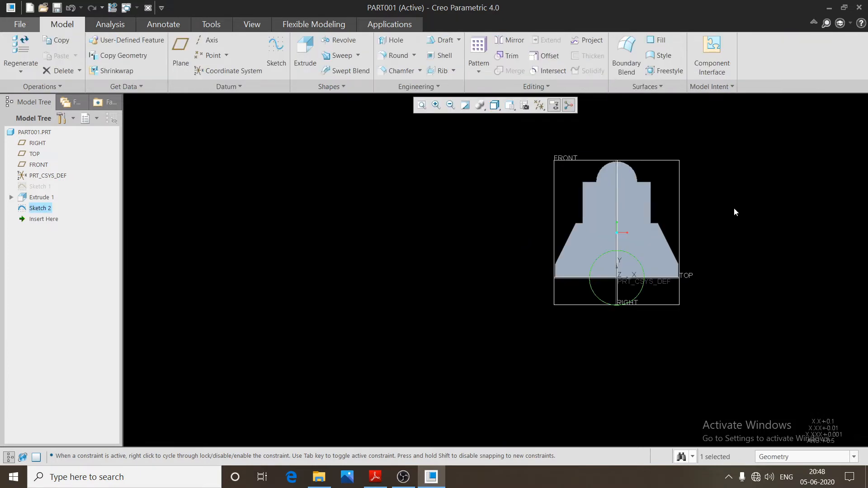
# Start an extrusion of the circle directed into the solid, and set it to remove material.
pyautogui.click(305, 52)
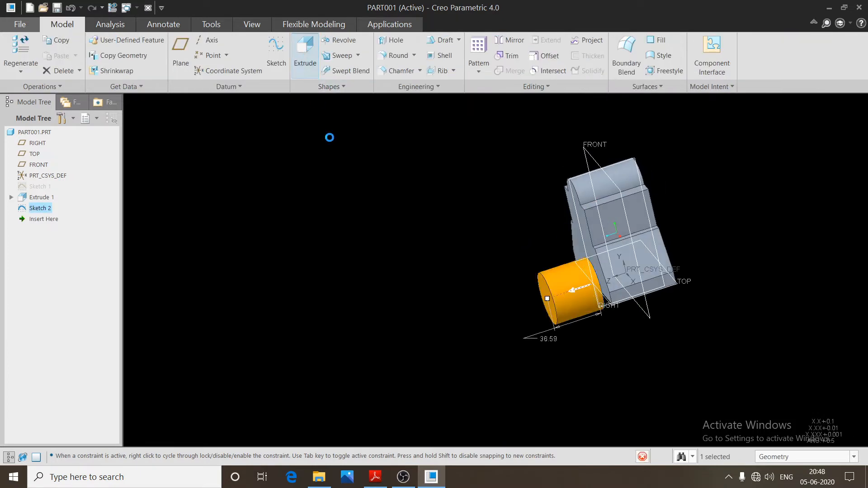
pyautogui.click(574, 292)
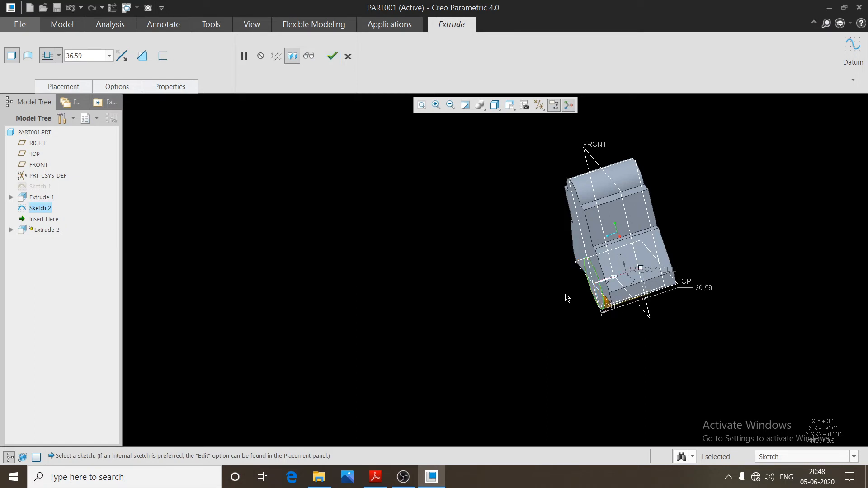
pyautogui.moveTo(668, 313); pyautogui.dragTo(623, 298, button='middle')
pyautogui.scroll(3, 623, 302)
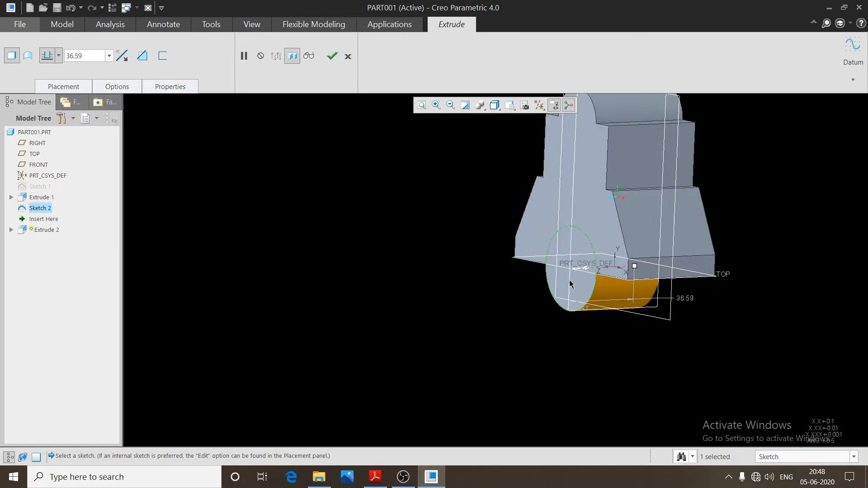
pyautogui.click(145, 59)
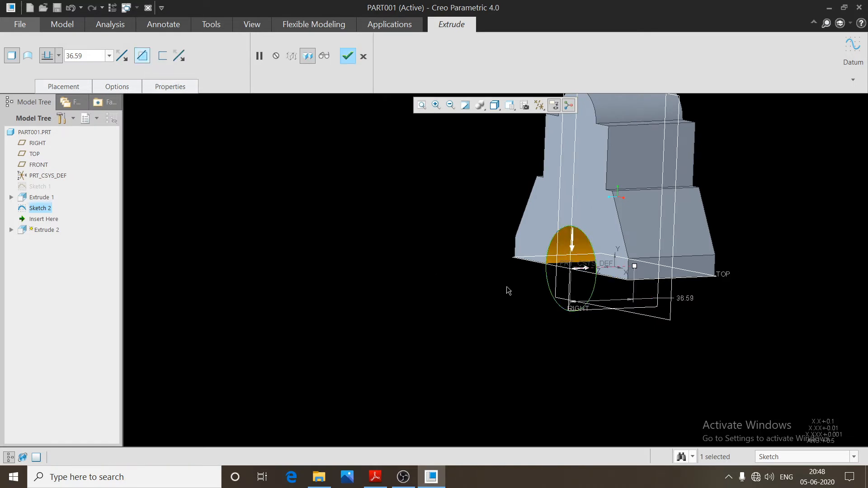
pyautogui.moveTo(507, 291); pyautogui.dragTo(518, 247, button='middle')
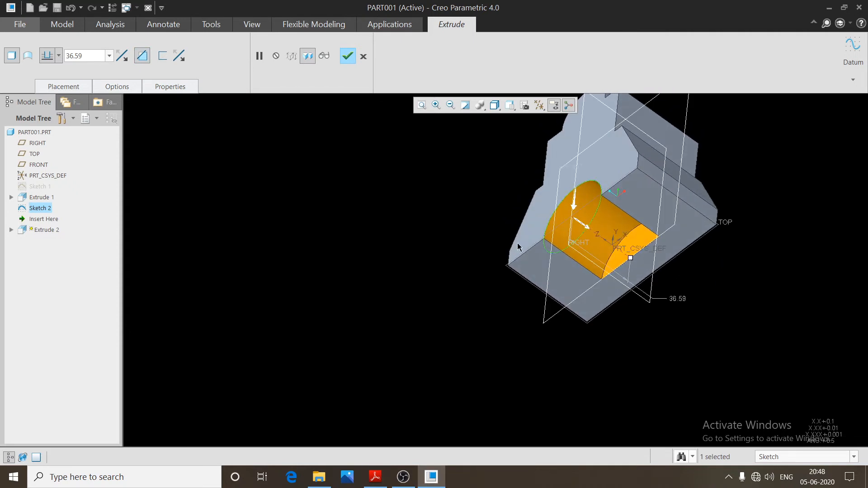
pyautogui.scroll(2, 654, 271)
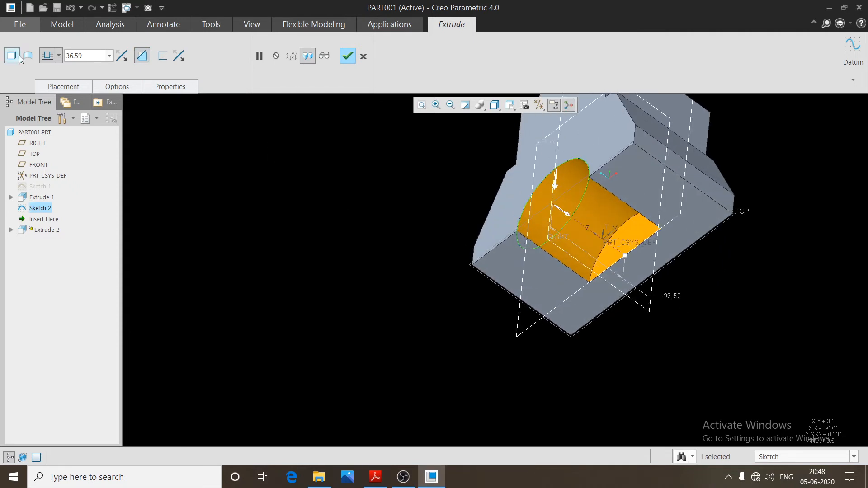
# Set the circular cut's depth option to To Next and complete the arch cut through the base.
pyautogui.click(58, 56)
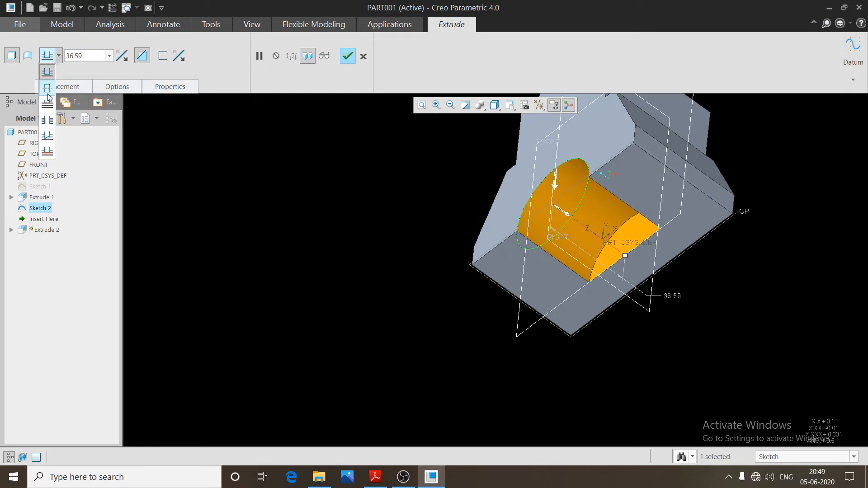
pyautogui.click(45, 121)
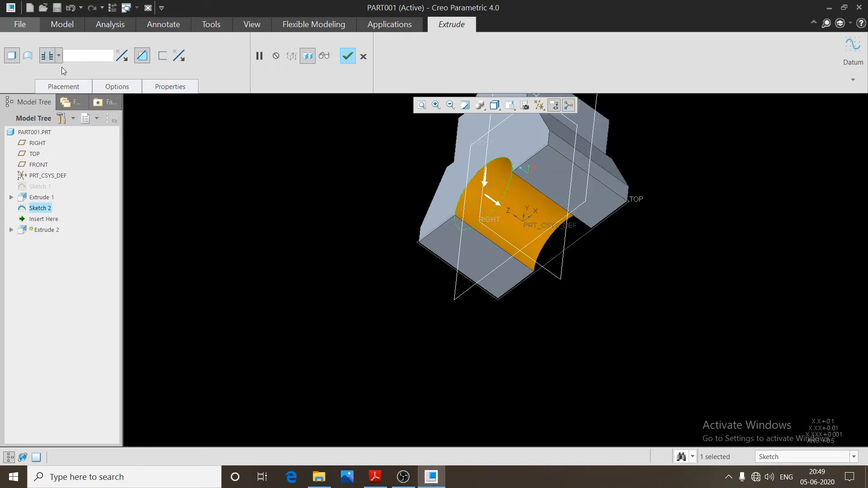
pyautogui.click(59, 56)
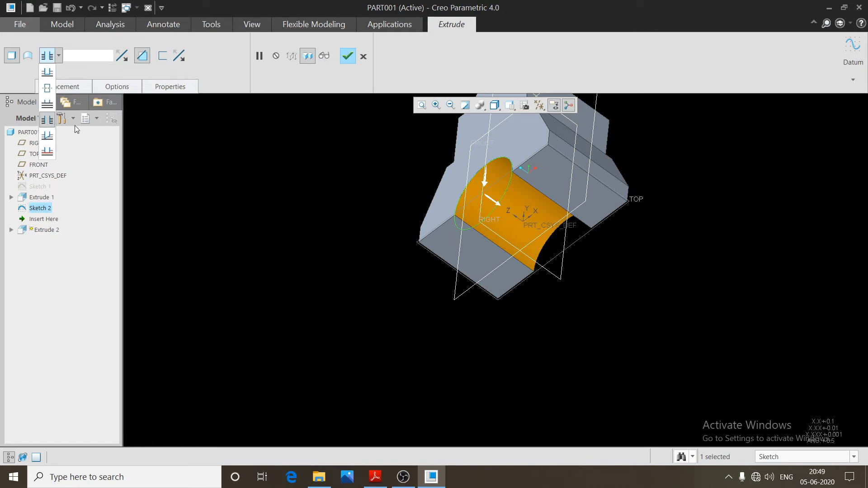
pyautogui.click(48, 106)
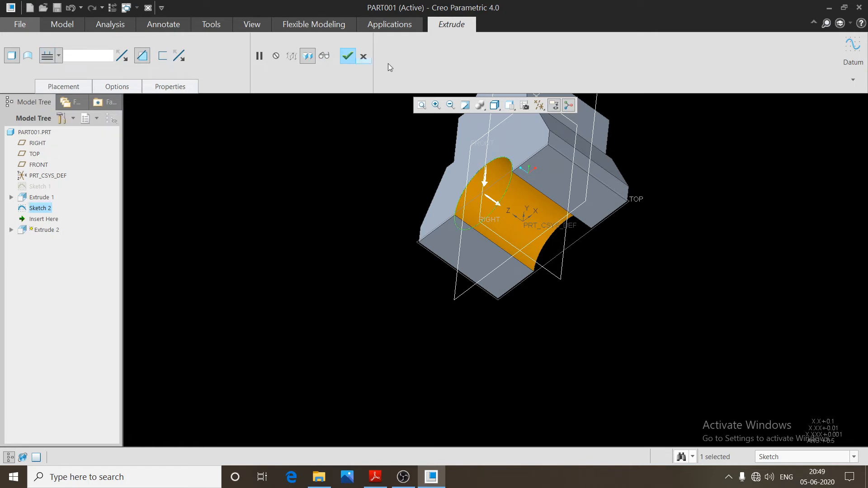
pyautogui.click(347, 56)
pyautogui.scroll(-5, 469, 270)
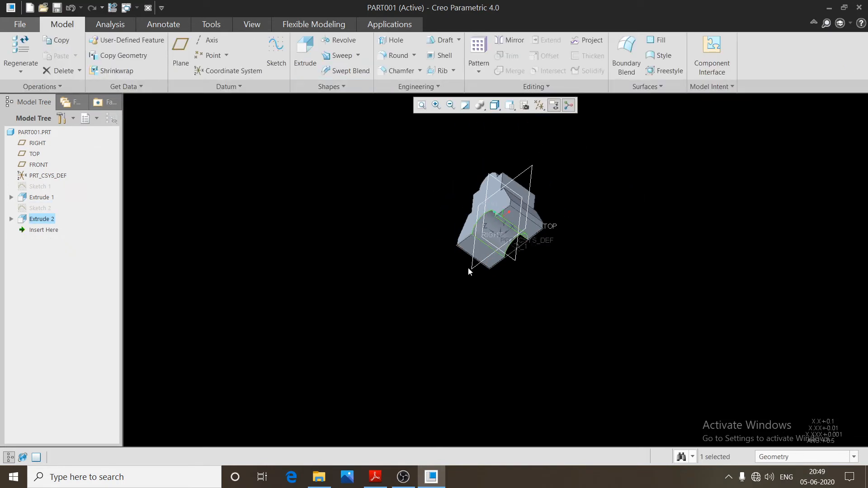
pyautogui.moveTo(469, 269); pyautogui.dragTo(451, 325, button='middle')
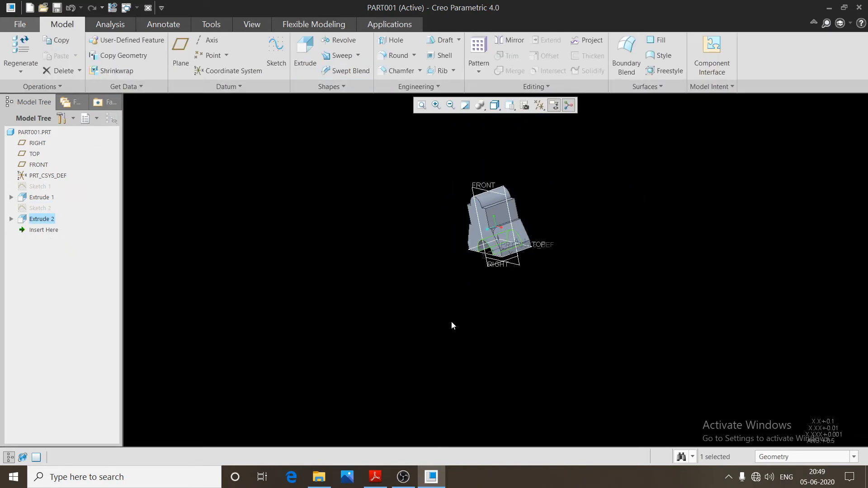
pyautogui.scroll(5, 451, 322)
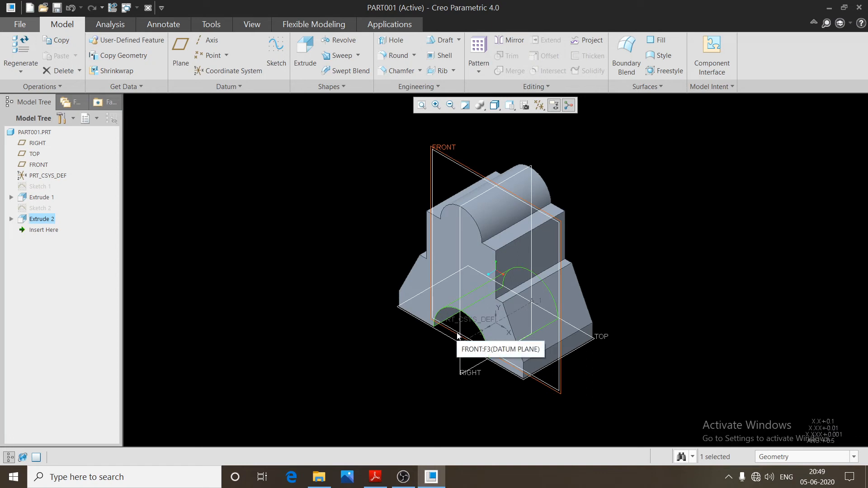
# Check the top notch in part1.pdf, and start an extrusion sketched on the RIGHT datum plane.
pyautogui.click(375, 477)
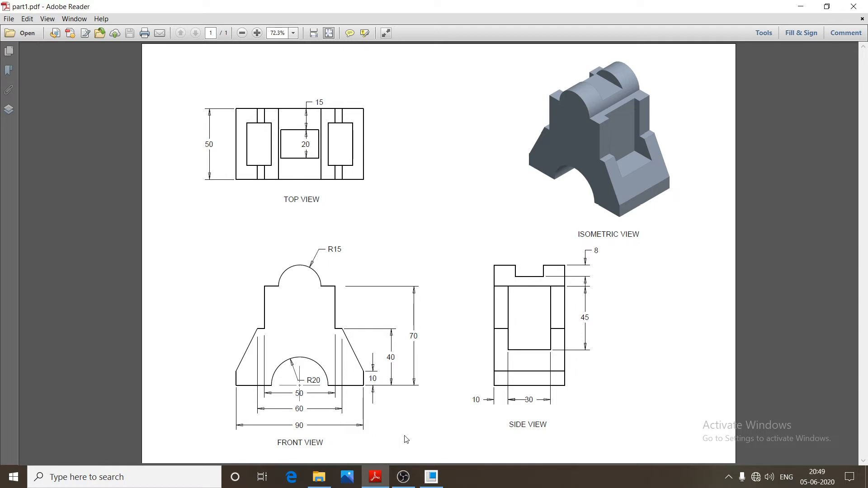
pyautogui.click(430, 482)
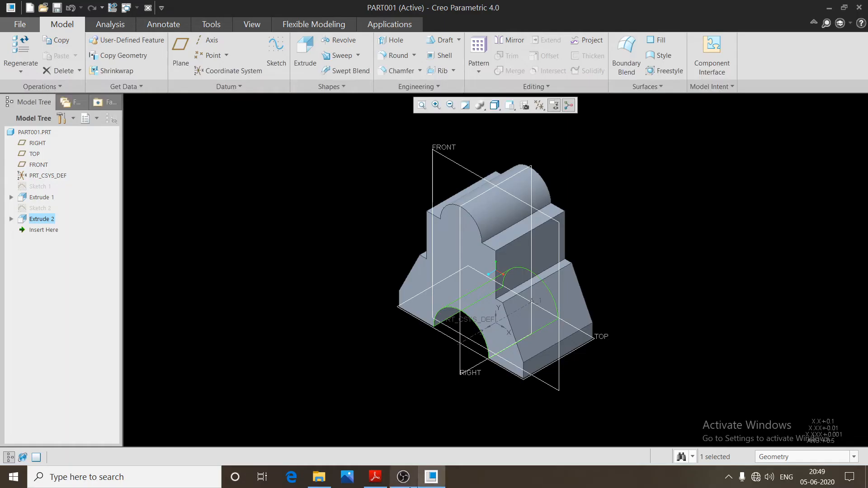
pyautogui.click(481, 193)
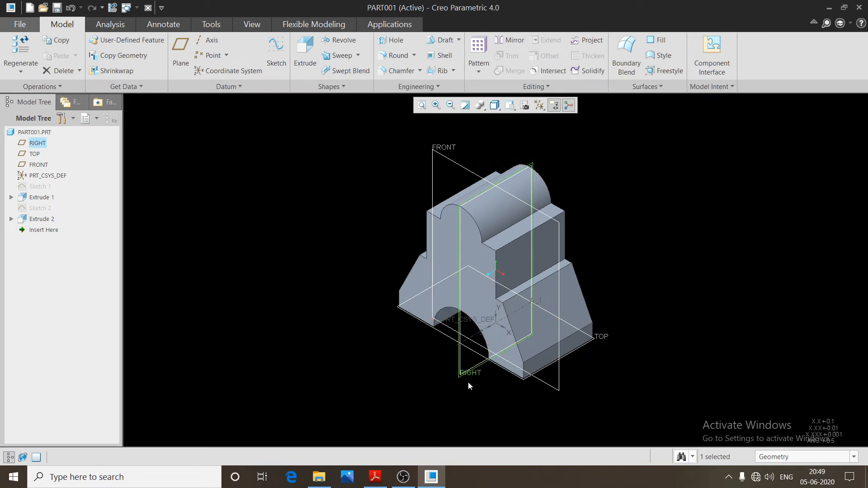
pyautogui.click(295, 50)
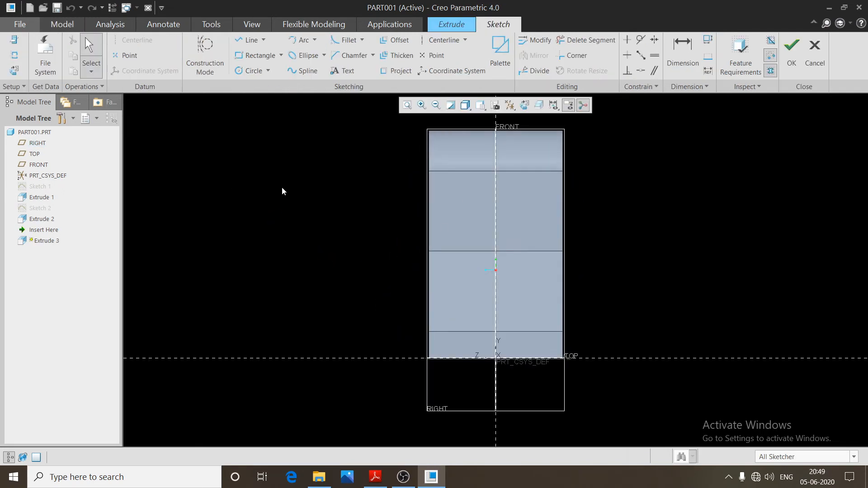
# Sketch a rectangle about 29 mm wide and 7 mm high across the top edge of the rounded ridge.
pyautogui.click(259, 56)
pyautogui.scroll(-3, 478, 292)
pyautogui.scroll(5, 477, 195)
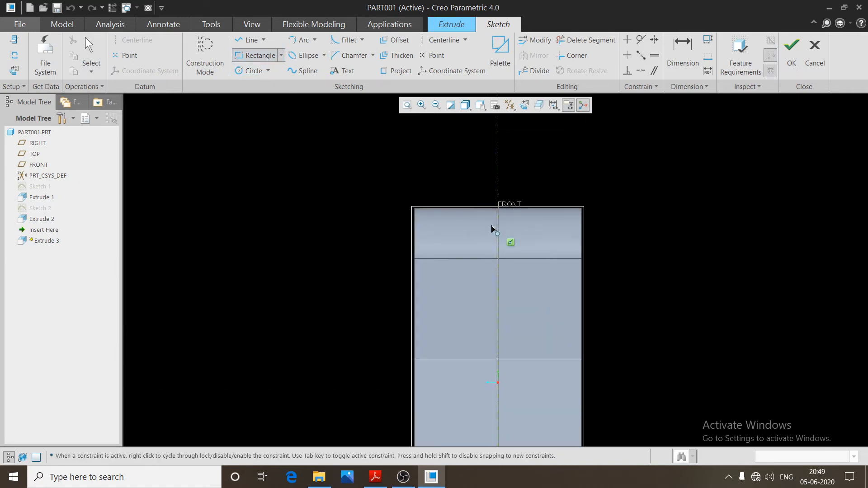
pyautogui.click(451, 198)
pyautogui.click(551, 225)
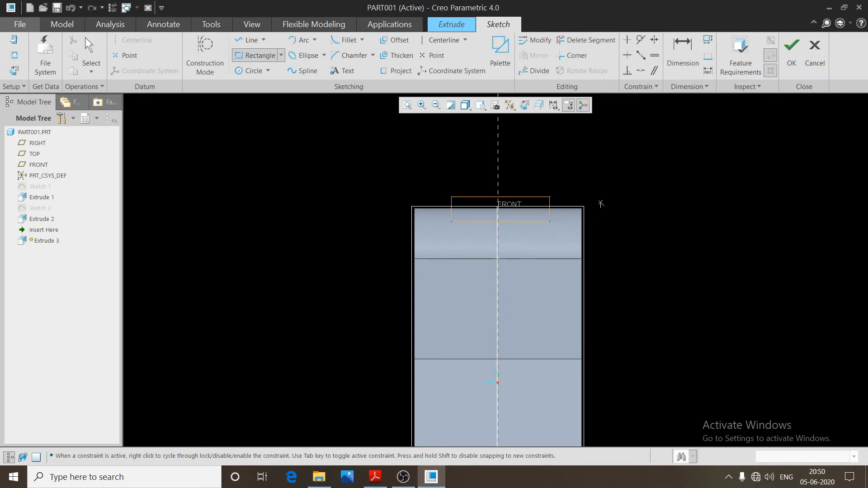
pyautogui.middleClick(598, 199)
# Add a vertical centerline along the FRONT plane and make the rectangle's upper corners symmetric about it.
pyautogui.click(444, 40)
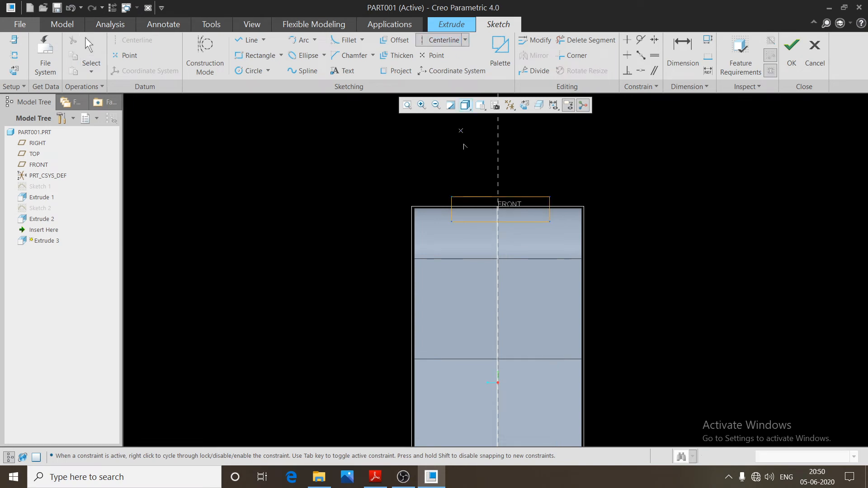
pyautogui.click(549, 221)
pyautogui.click(497, 222)
pyautogui.click(654, 39)
pyautogui.click(550, 196)
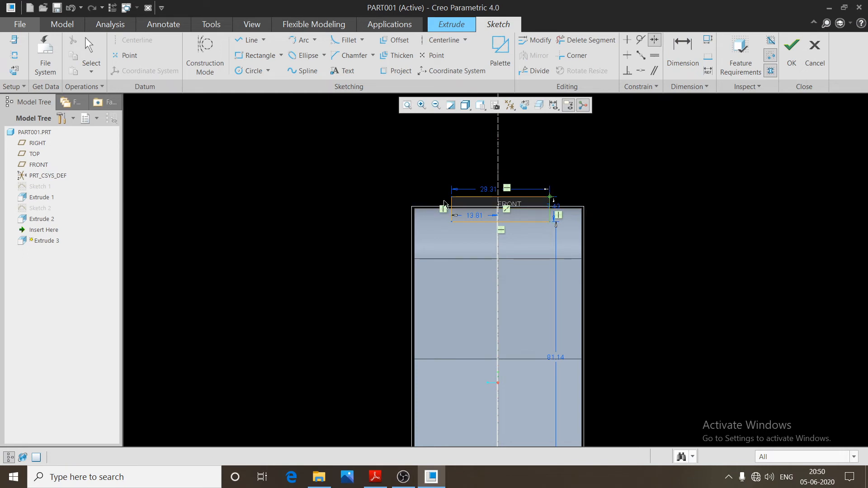
pyautogui.click(451, 197)
pyautogui.click(498, 171)
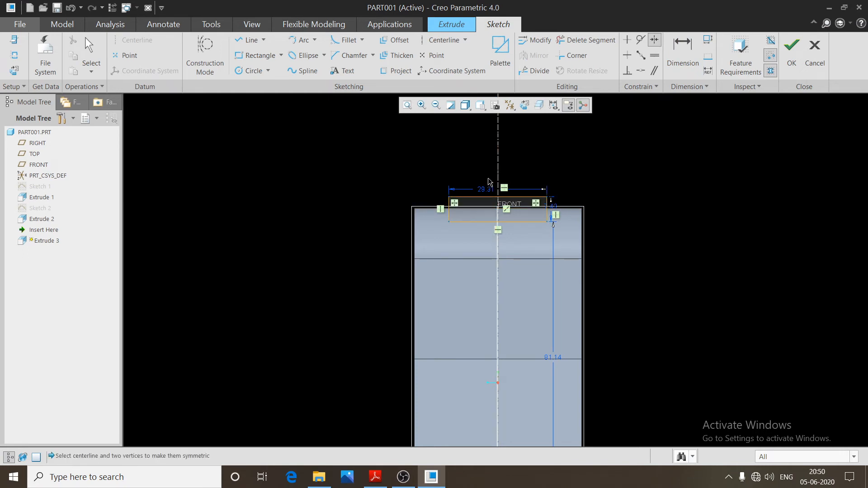
pyautogui.middleClick(507, 162)
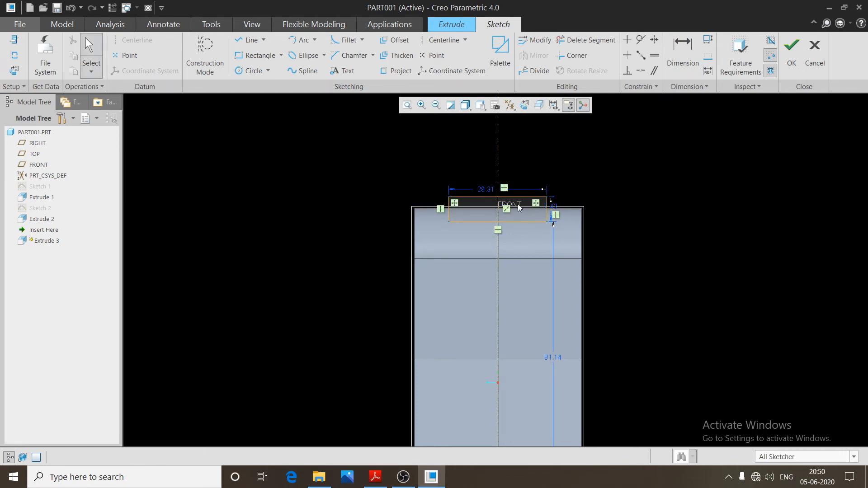
# Set the notch rectangle's width to 20 mm.
pyautogui.doubleClick(486, 190)
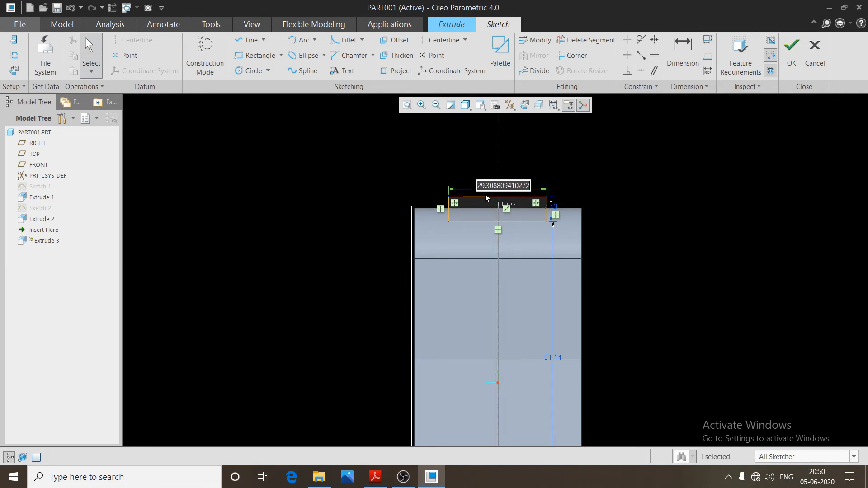
pyautogui.write('20')
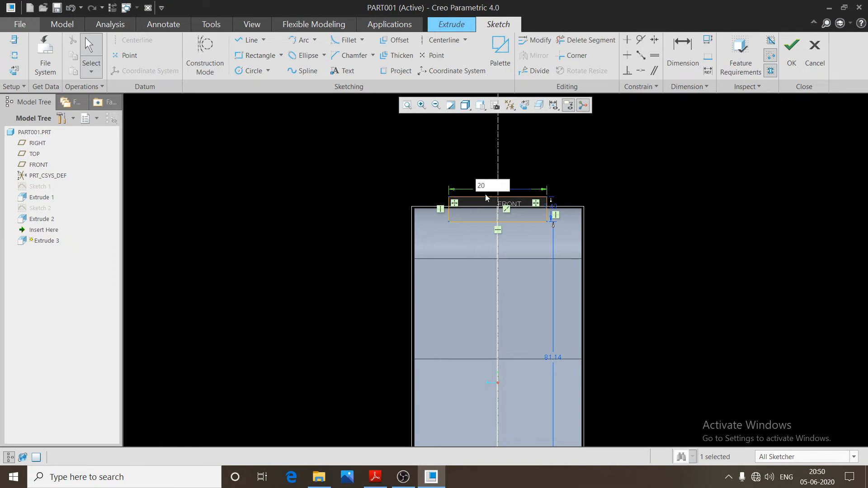
pyautogui.press('Return')
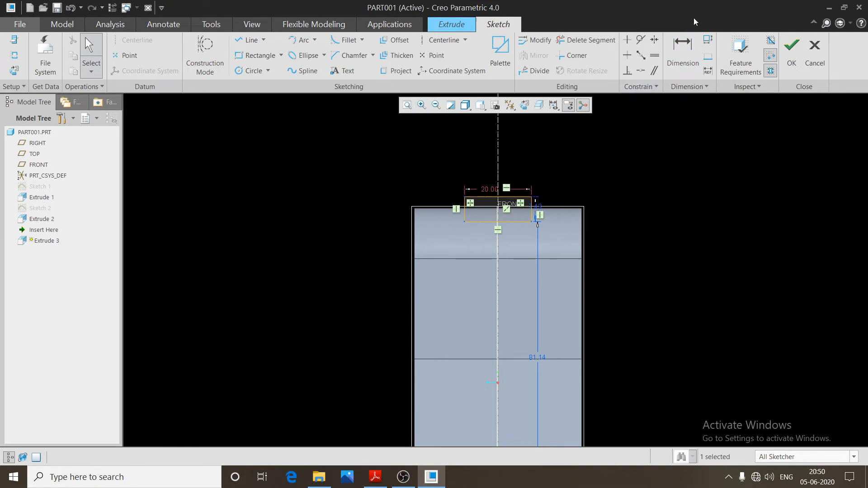
pyautogui.click(683, 52)
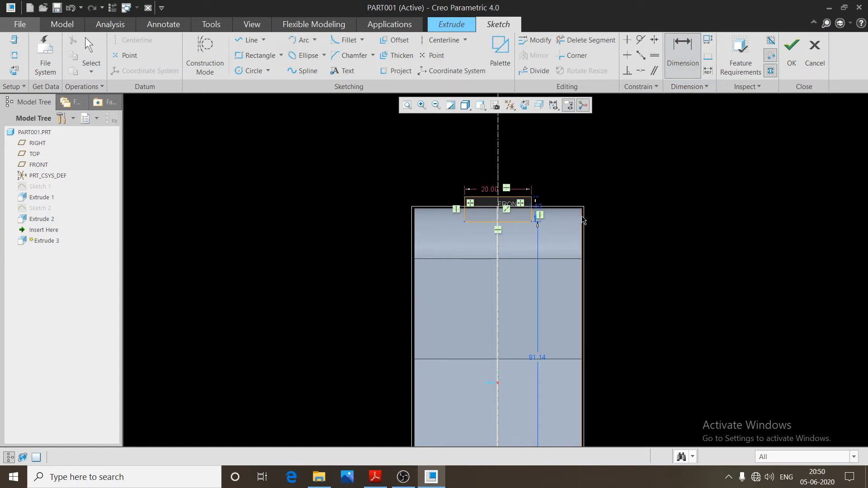
pyautogui.click(533, 214)
pyautogui.middleClick(568, 195)
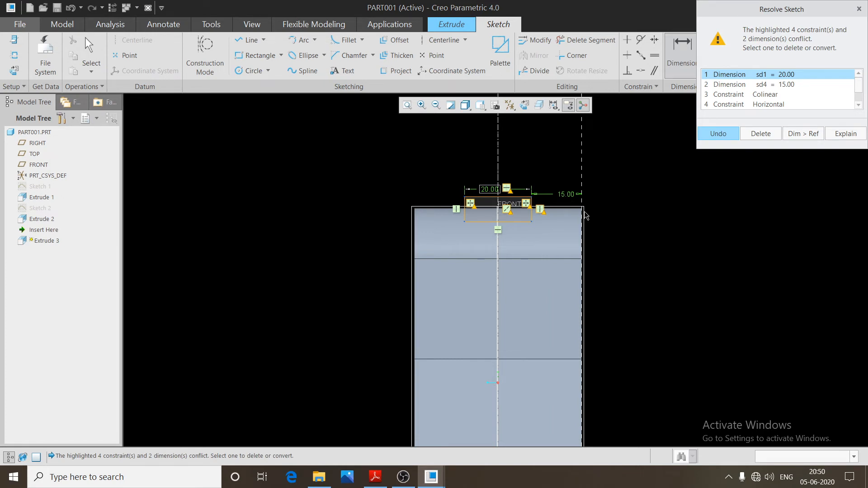
pyautogui.click(858, 9)
# Set the notch rectangle's height to 8 mm.
pyautogui.scroll(-4, 532, 204)
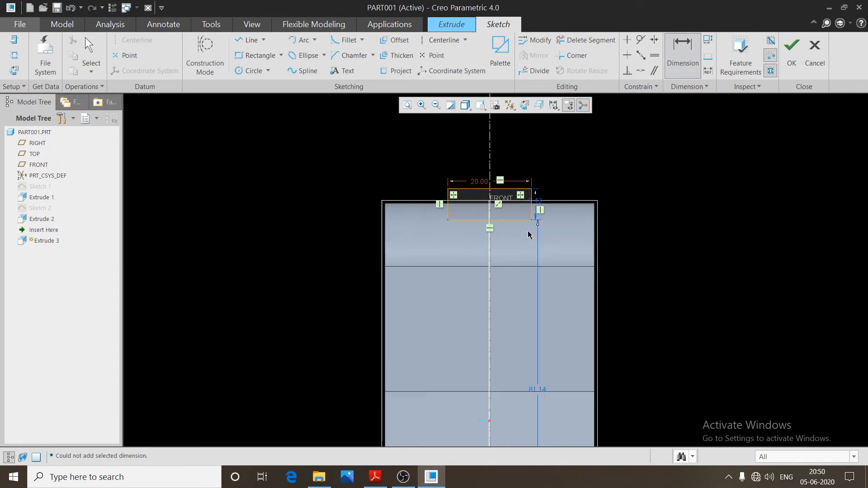
pyautogui.scroll(-1, 532, 203)
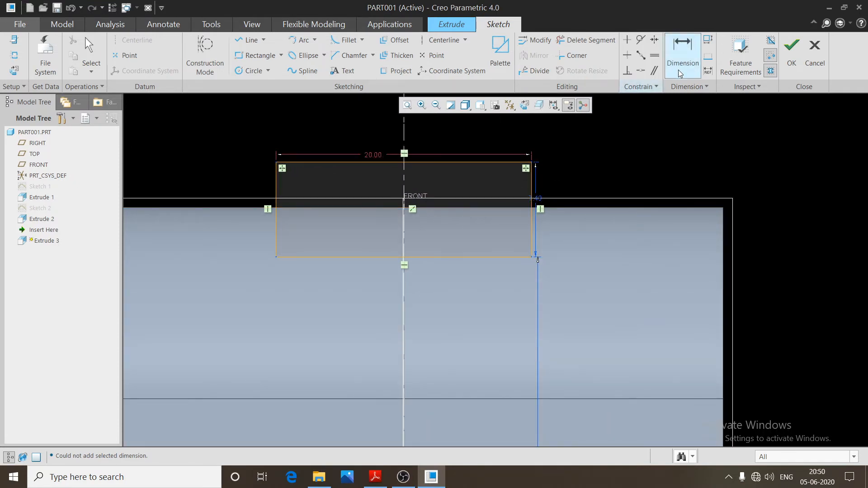
pyautogui.doubleClick(539, 199)
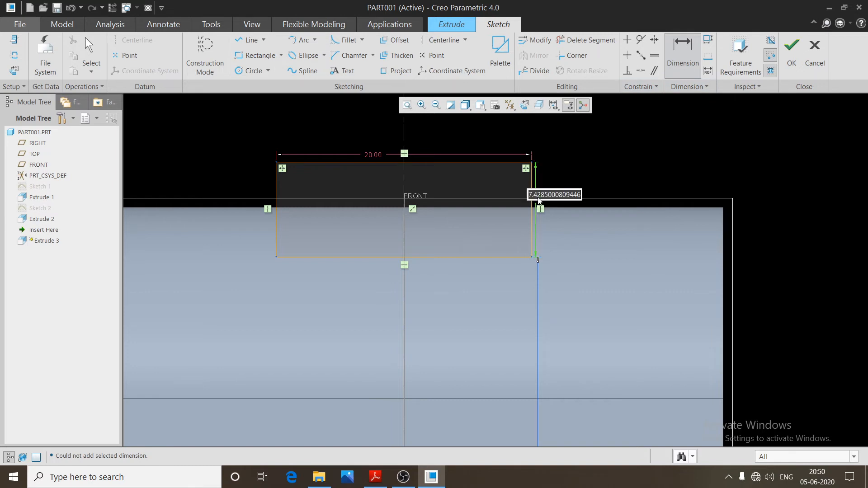
pyautogui.write('8')
pyautogui.press('Return')
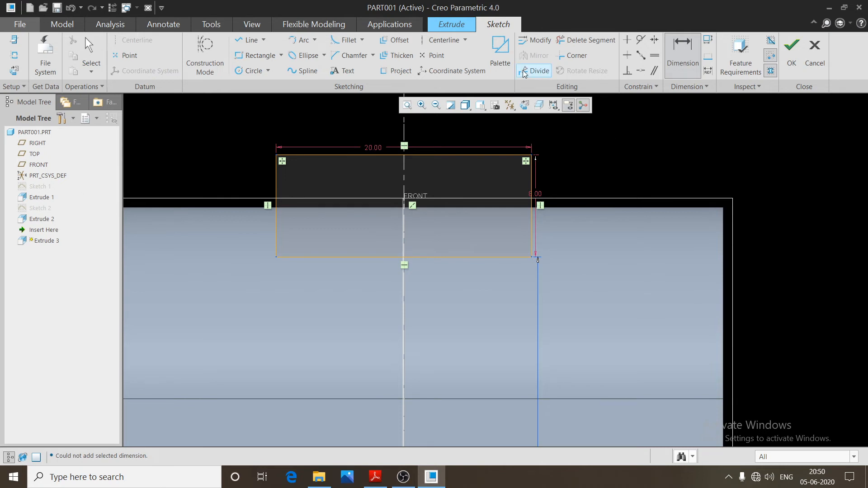
# Align the rectangle's upper corner with the top edge of the rounded ridge and accept the sketch.
pyautogui.click(641, 70)
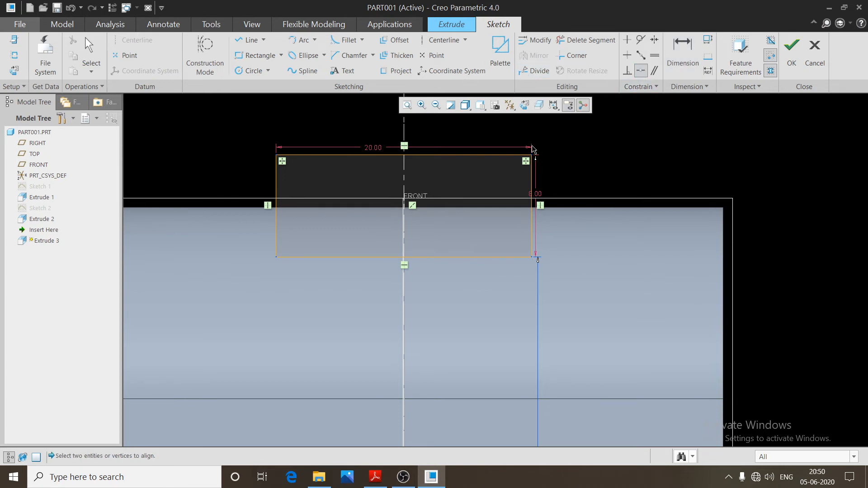
pyautogui.click(533, 155)
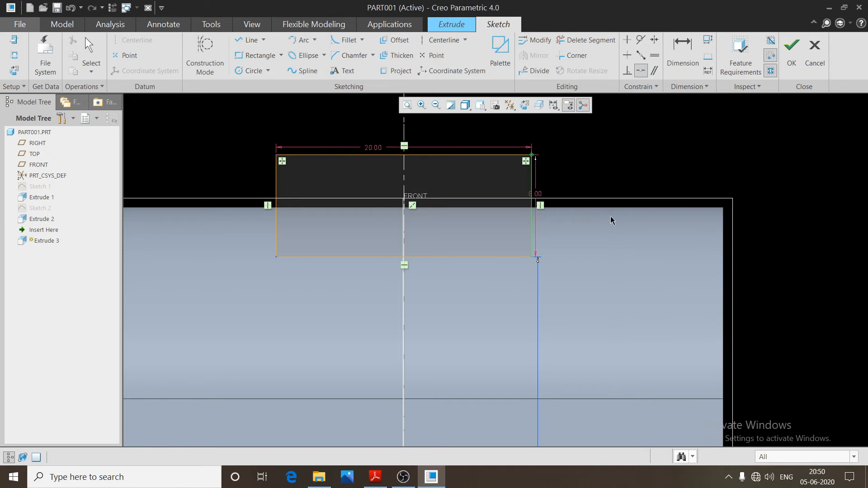
pyautogui.click(611, 206)
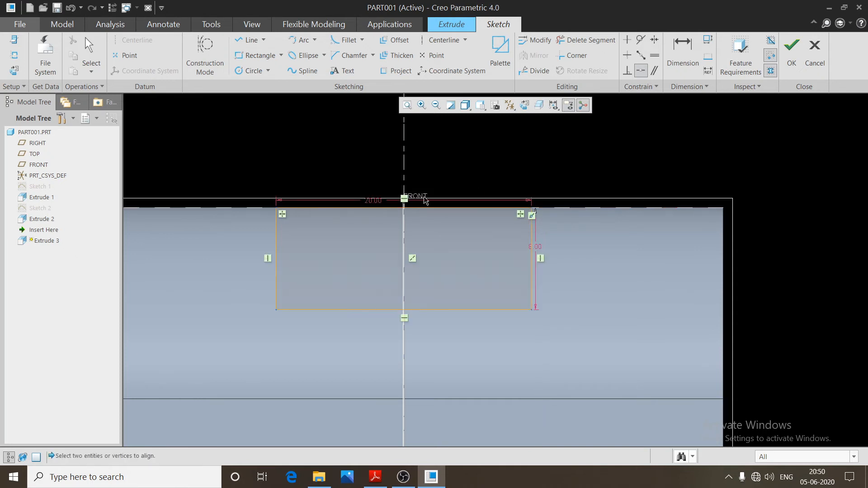
pyautogui.scroll(-3, 386, 202)
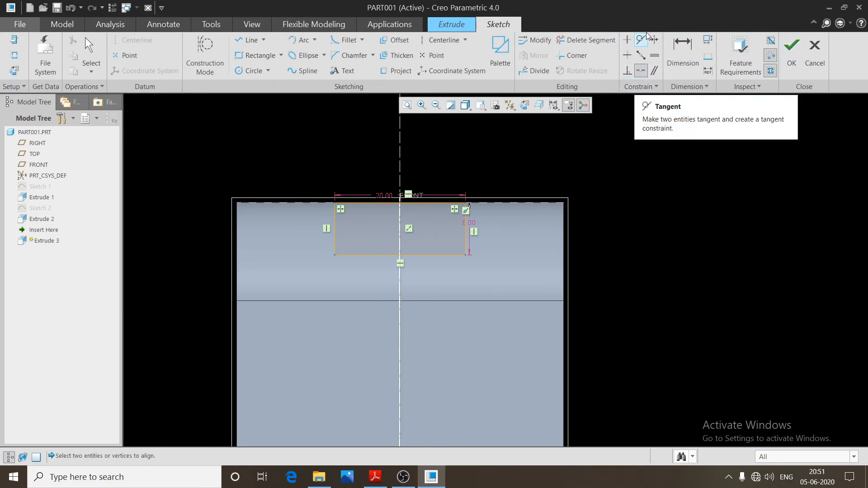
pyautogui.click(790, 66)
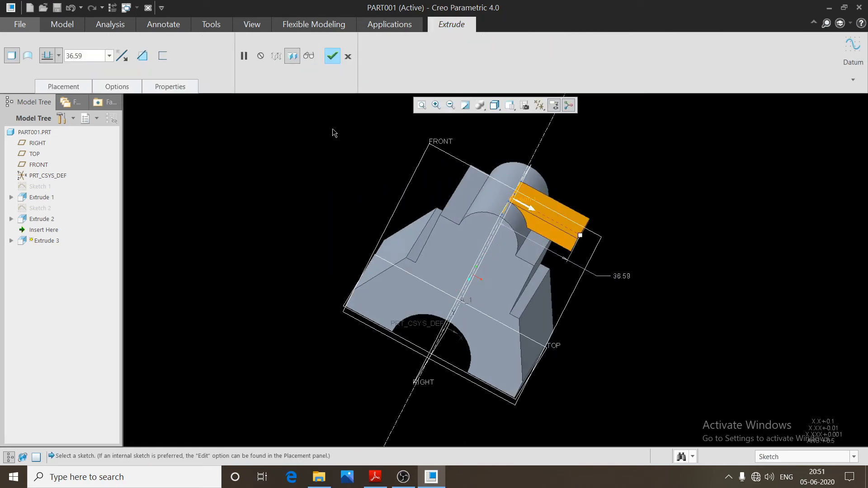
# Make the notch extrusion symmetric about the sketch plane, set it to remove material, and complete the cut.
pyautogui.click(61, 59)
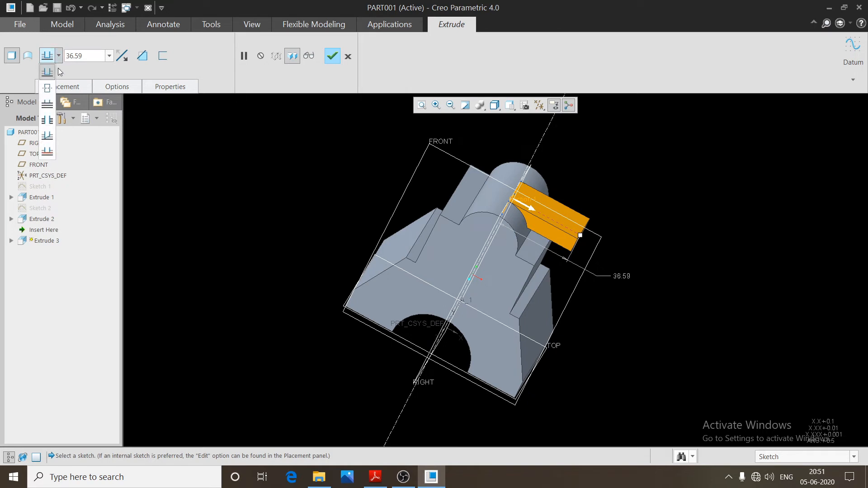
pyautogui.click(47, 83)
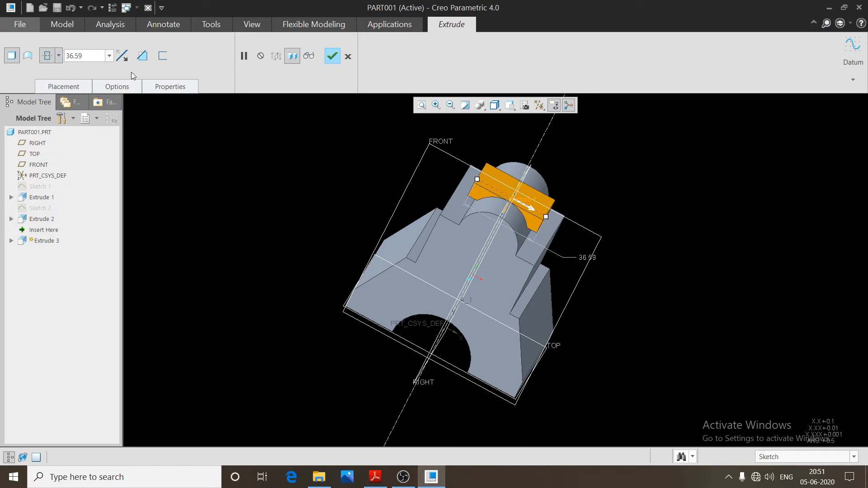
pyautogui.click(142, 61)
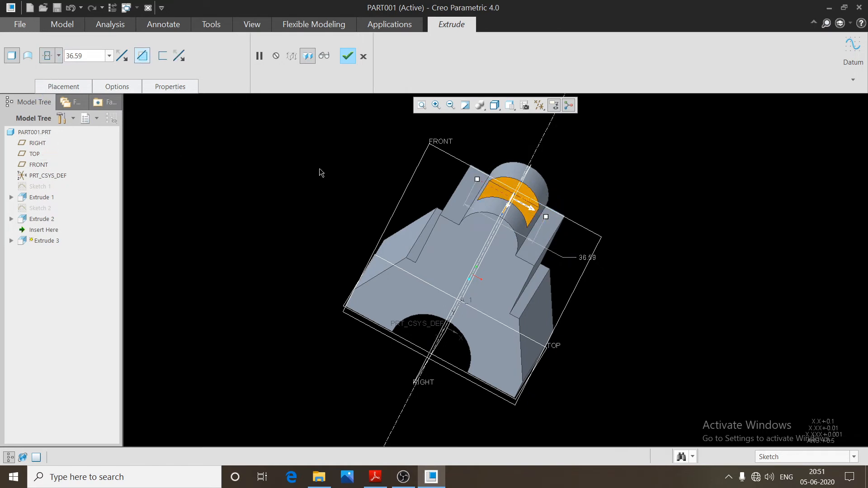
pyautogui.moveTo(320, 172); pyautogui.dragTo(432, 239, button='middle')
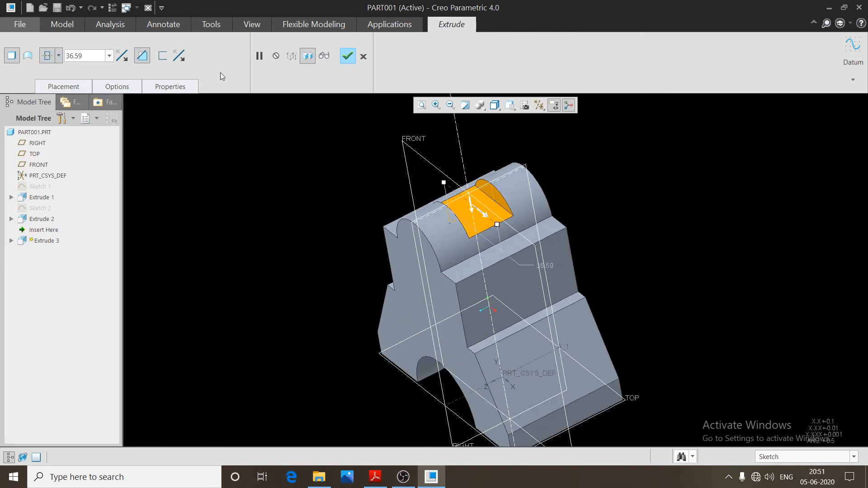
pyautogui.click(347, 58)
# Inspect the notch and stepped side of the model, and check the side pocket's position and dimensions in part1.pdf.
pyautogui.scroll(3, 392, 223)
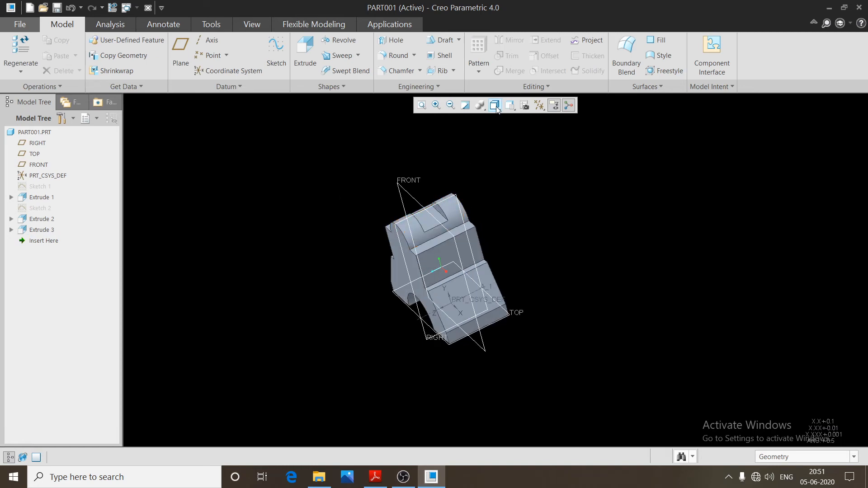
pyautogui.scroll(-5, 423, 271)
pyautogui.scroll(2, 459, 220)
pyautogui.scroll(-2, 479, 183)
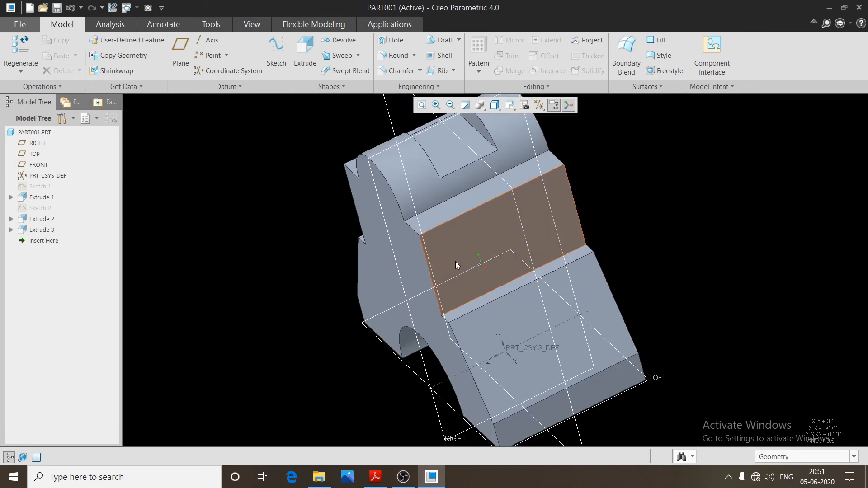
pyautogui.scroll(2, 455, 262)
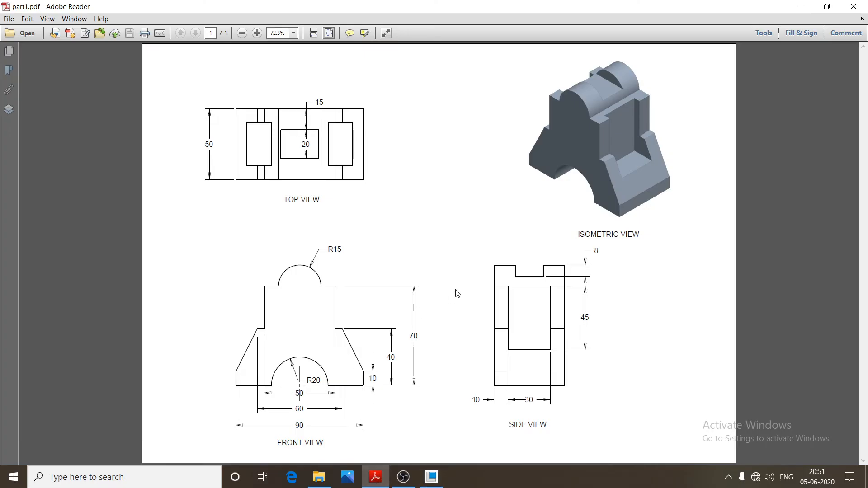
pyautogui.click(375, 477)
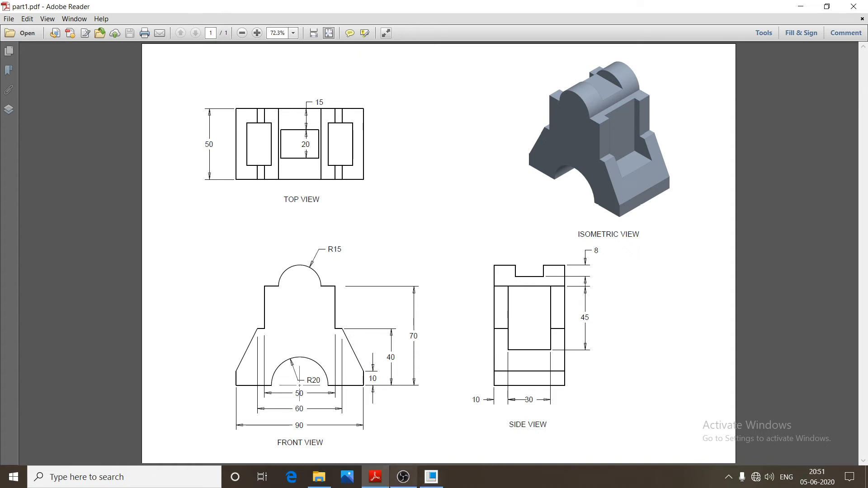
pyautogui.moveTo(432, 477)
pyautogui.click(447, 430)
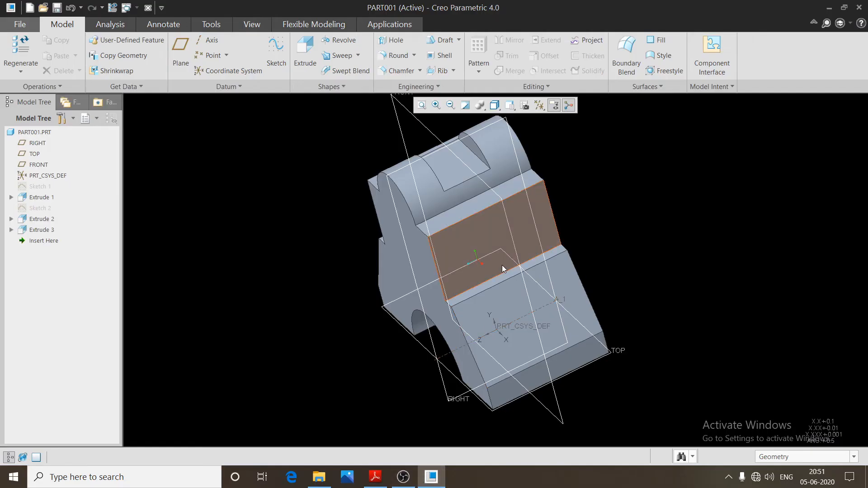
# Start a sketch on the flat shoulder surface beside the rounded ridge.
pyautogui.scroll(5, 502, 265)
pyautogui.moveTo(527, 292); pyautogui.dragTo(507, 236, button='middle')
pyautogui.scroll(-6, 505, 237)
pyautogui.scroll(-4, 497, 235)
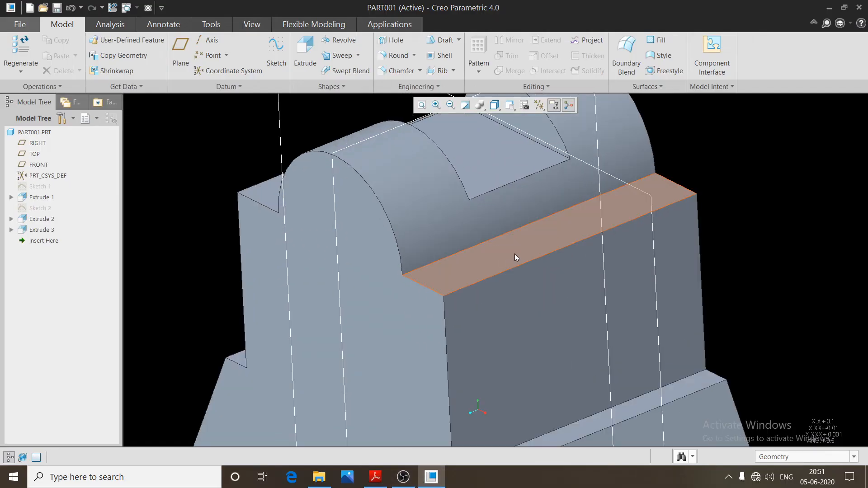
pyautogui.click(514, 254)
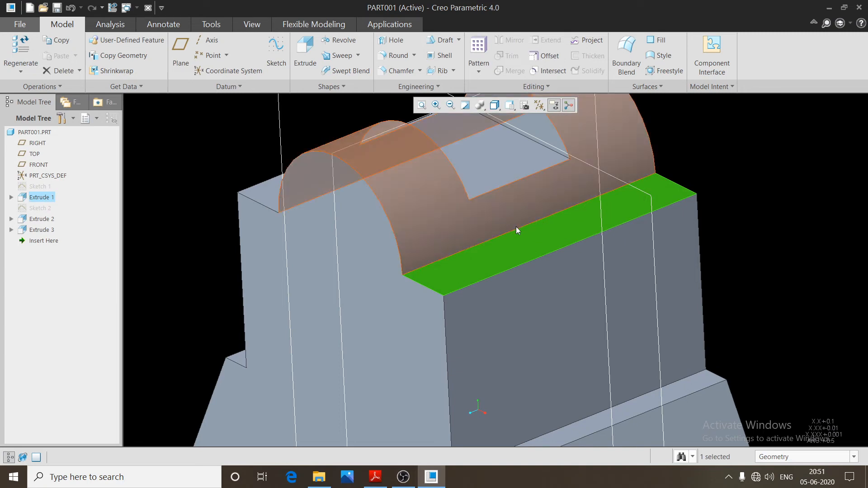
pyautogui.click(277, 50)
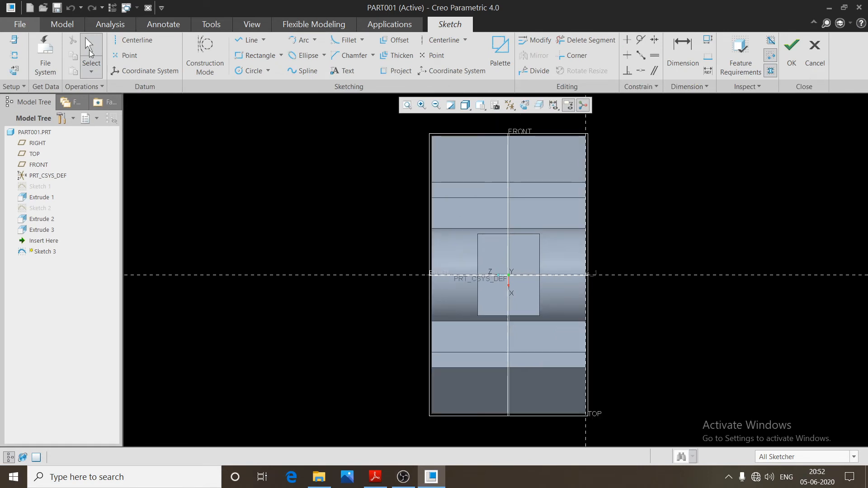
# Add the FRONT plane as a sketch reference and draw a vertical centerline along it.
pyautogui.click(14, 55)
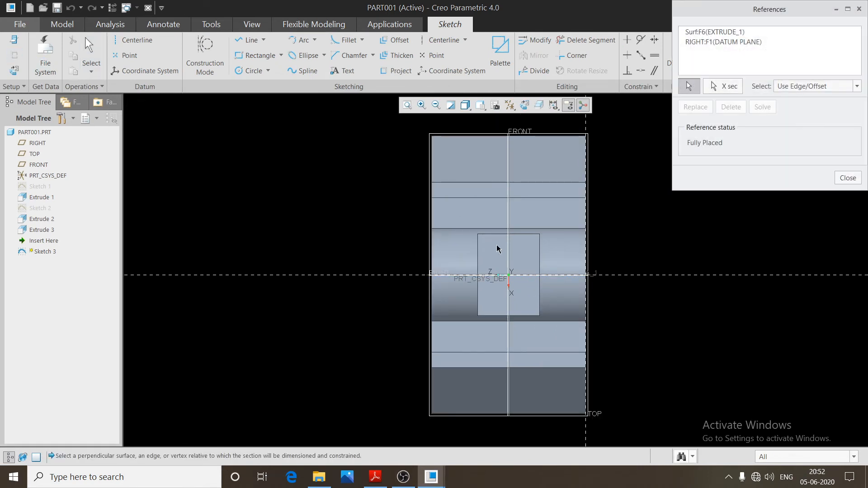
pyautogui.click(508, 246)
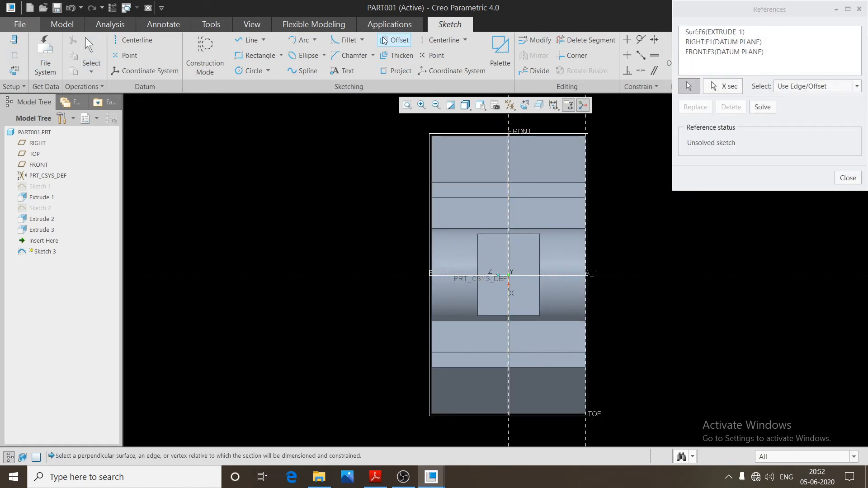
pyautogui.click(430, 41)
pyautogui.click(508, 182)
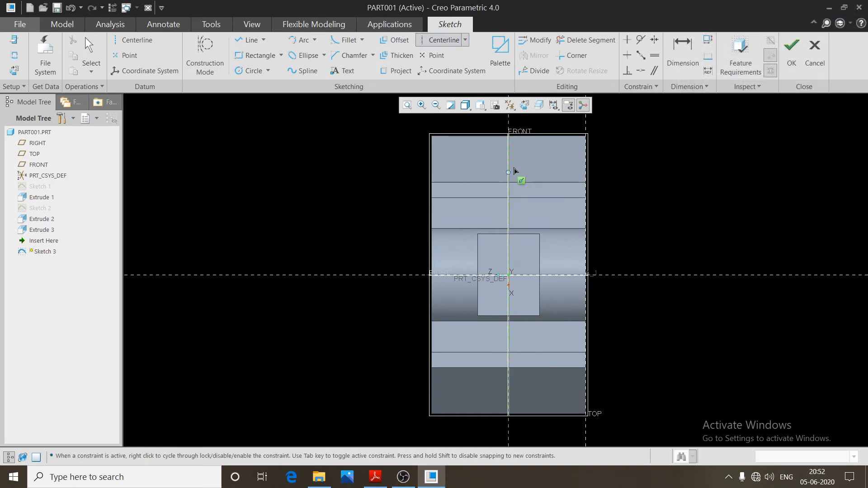
pyautogui.click(509, 289)
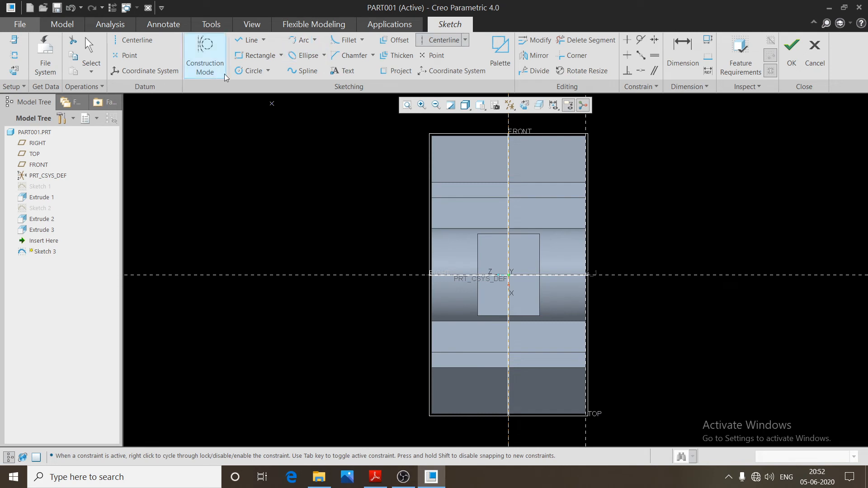
# Sketch a square about 22 mm wide, symmetric about the centerline, starting about 17.5 mm from the RIGHT plane and extending over the stepped side.
pyautogui.click(257, 55)
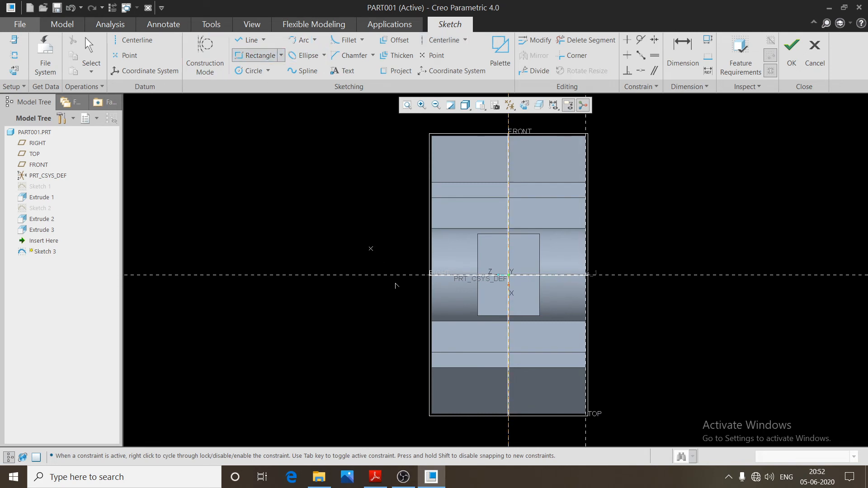
pyautogui.click(473, 337)
pyautogui.scroll(3, 501, 376)
pyautogui.scroll(-3, 545, 346)
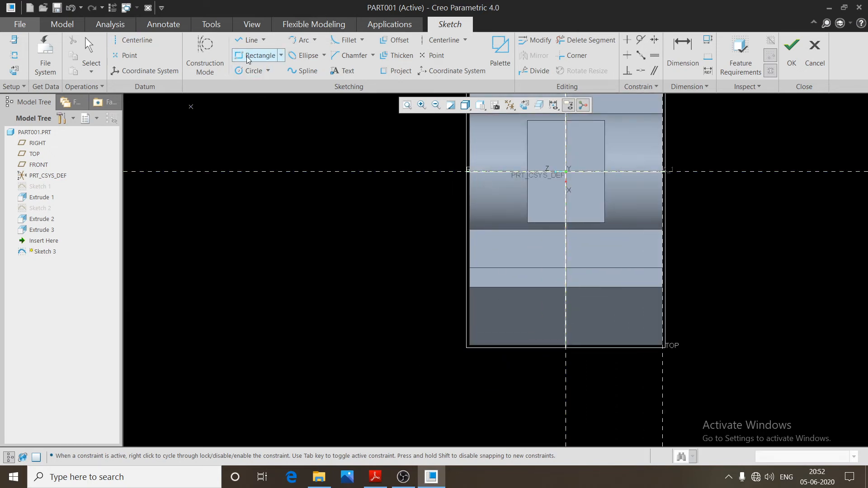
pyautogui.click(523, 239)
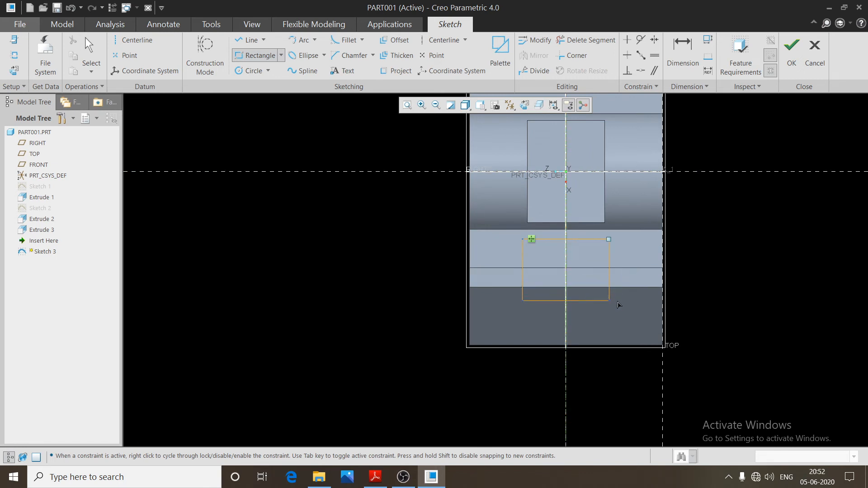
pyautogui.click(608, 325)
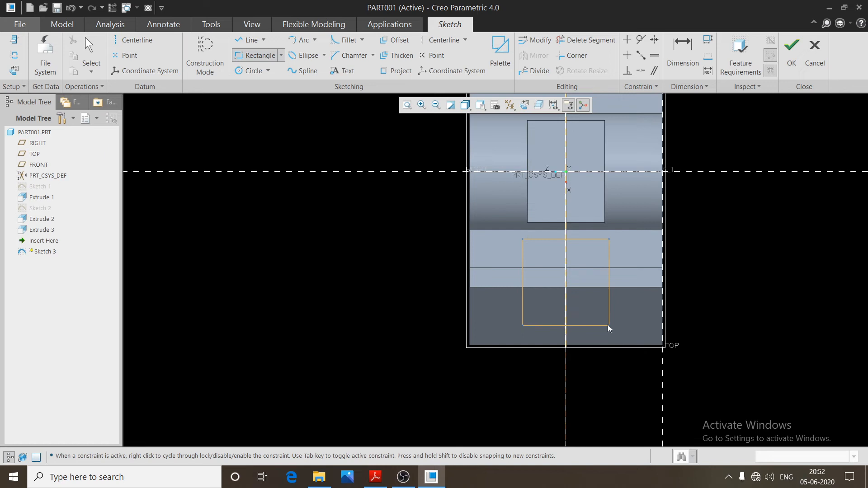
pyautogui.middleClick(637, 315)
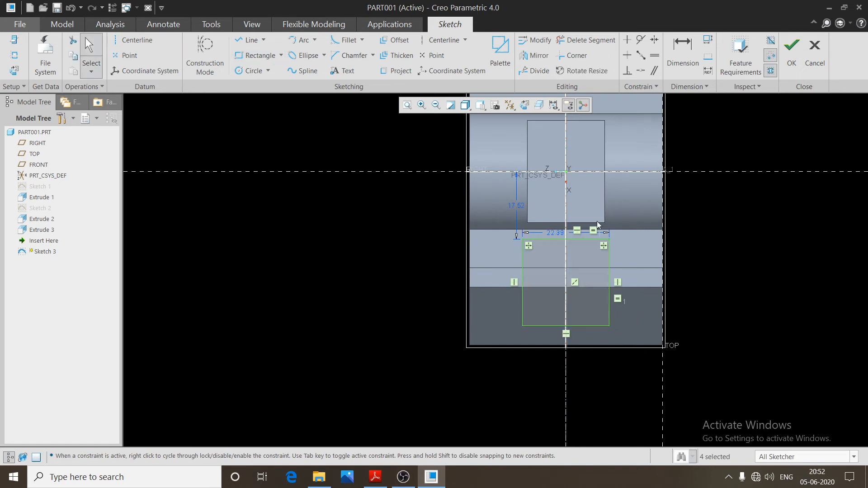
# Set the sketched square's width to 30 mm.
pyautogui.click(554, 233)
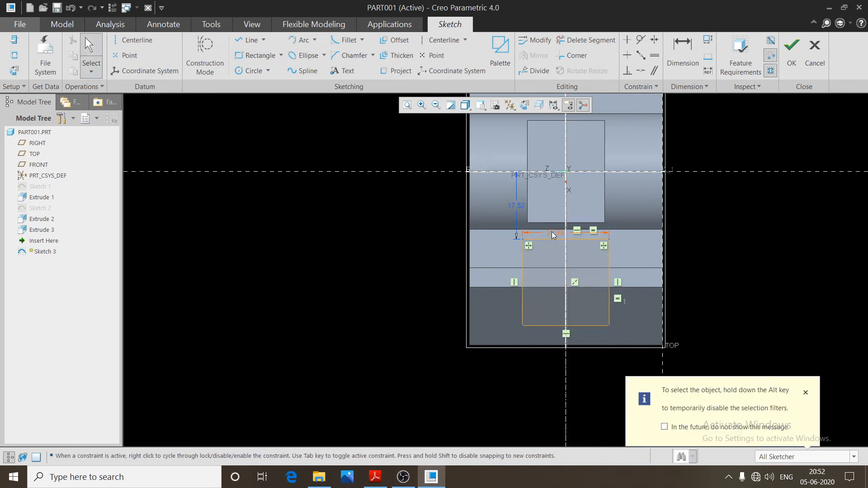
pyautogui.doubleClick(554, 233)
pyautogui.write('35')
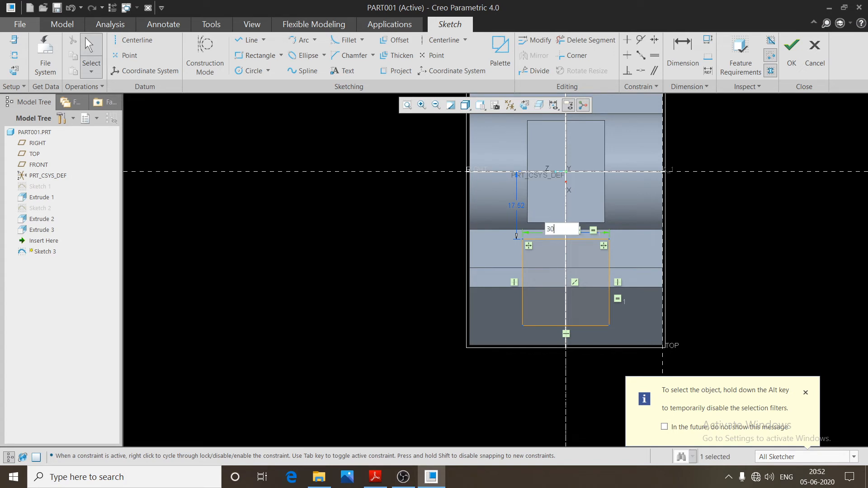
pyautogui.press('Return')
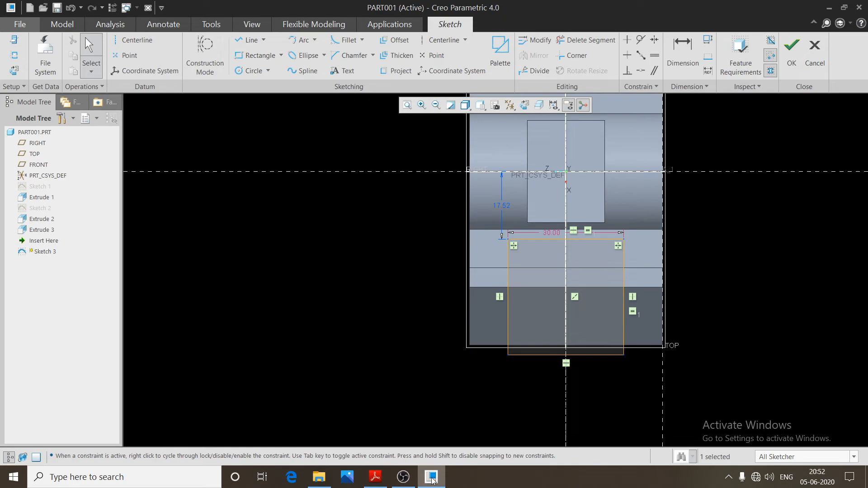
# Check the pocket's position in part1.pdf, then set the distance from the RIGHT plane to the square's inner edge to 20 mm in Creo Parametric.
pyautogui.click(375, 477)
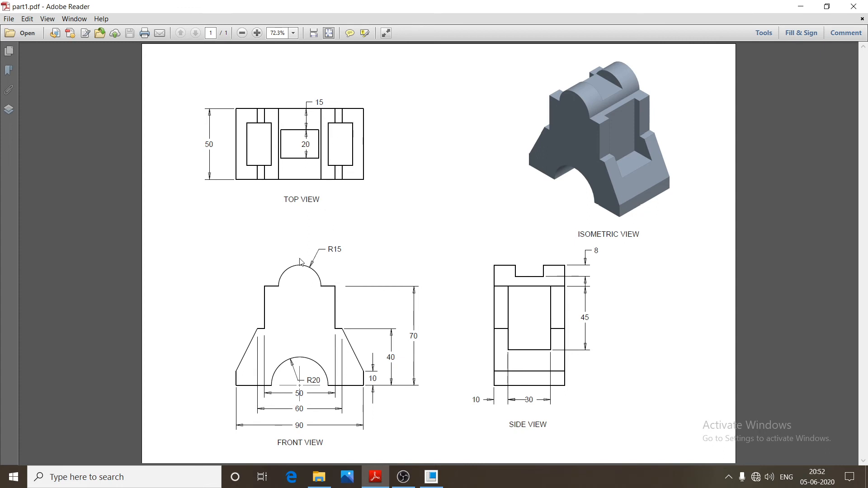
pyautogui.click(432, 477)
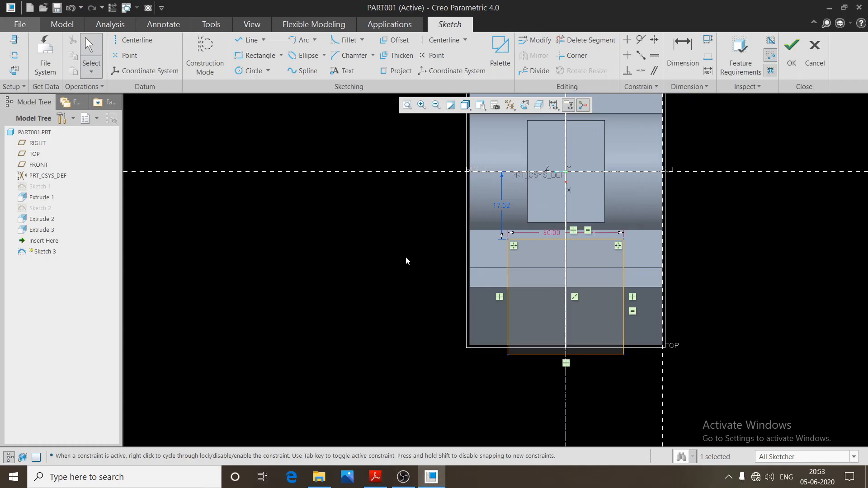
pyautogui.doubleClick(509, 204)
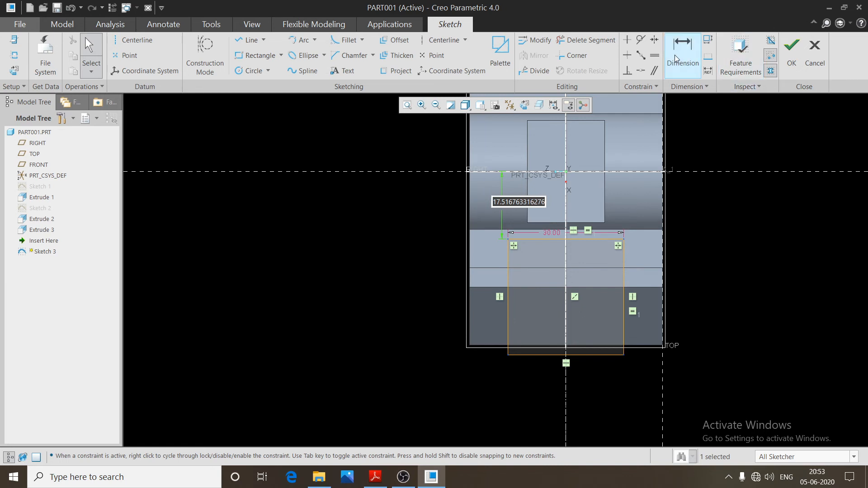
pyautogui.write('20')
pyautogui.press('Return')
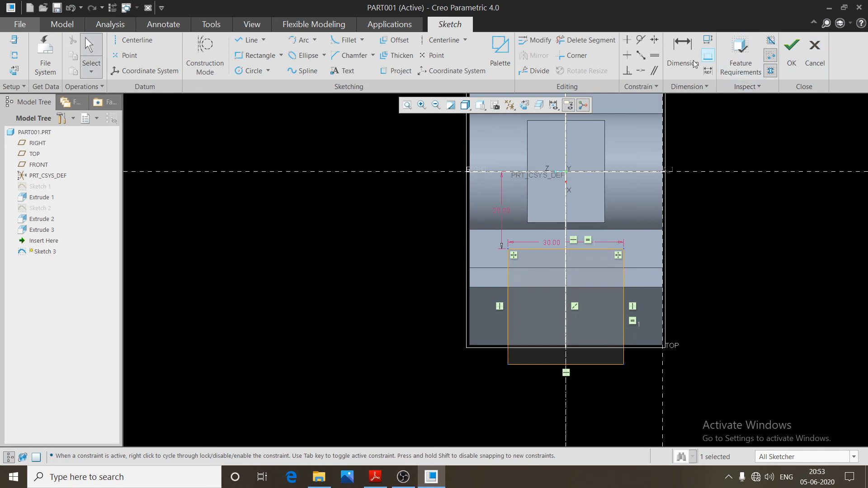
# Try to dimension the gap between the square's side and the body's adjacent side edge.
pyautogui.click(683, 52)
pyautogui.click(508, 314)
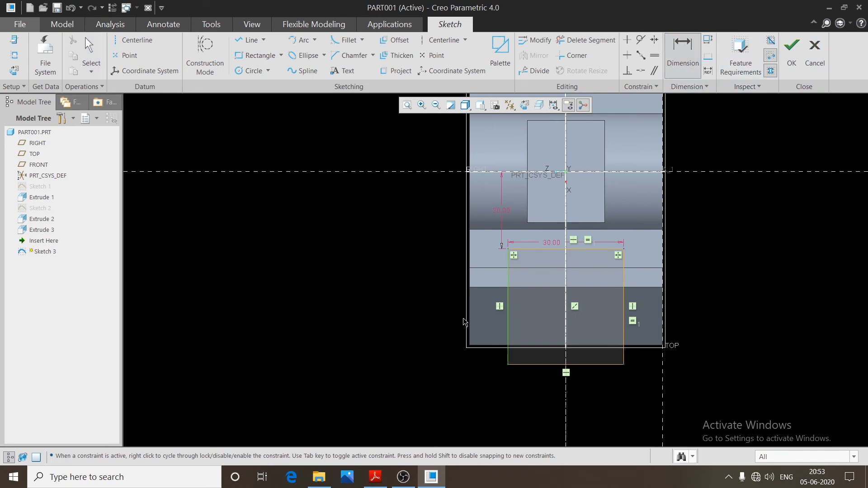
pyautogui.click(469, 321)
pyautogui.middleClick(454, 322)
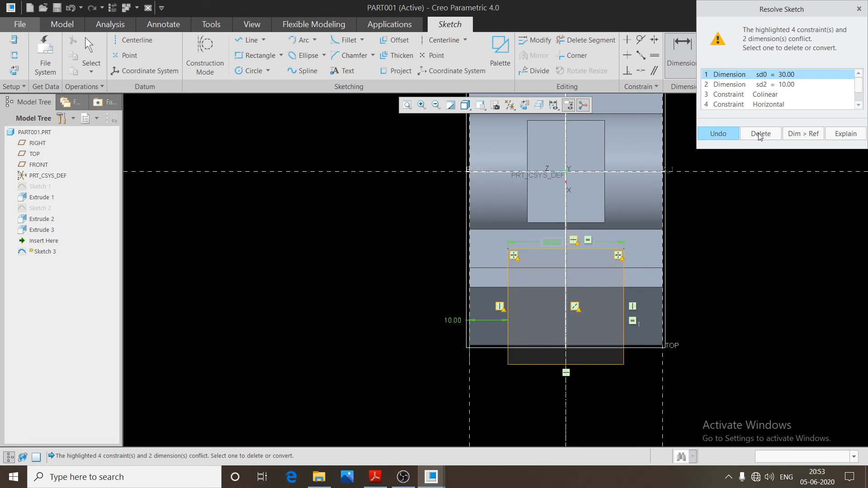
pyautogui.click(858, 7)
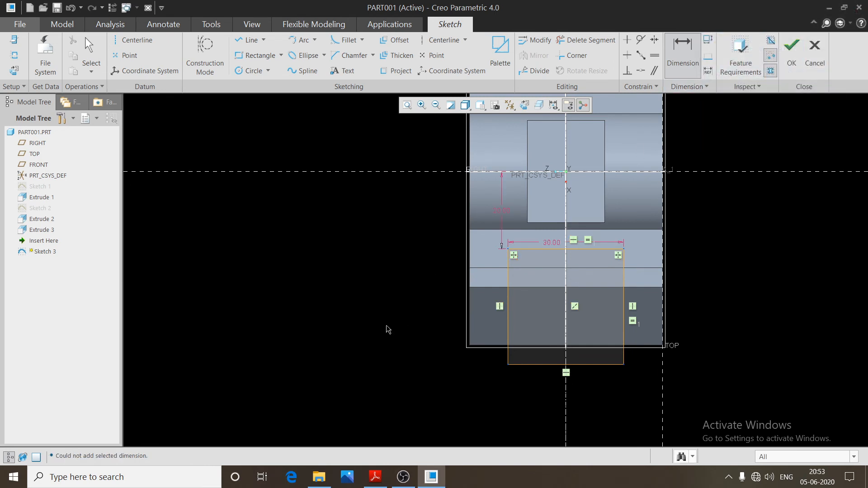
# Accept the sketch and extrude it 45 mm downward into the body as a material-removing cut.
pyautogui.scroll(2, 511, 254)
pyautogui.scroll(-2, 524, 266)
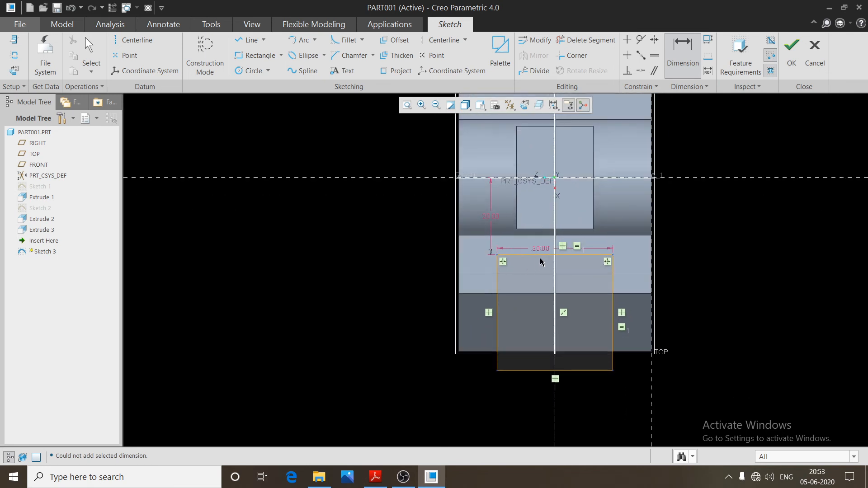
pyautogui.click(791, 52)
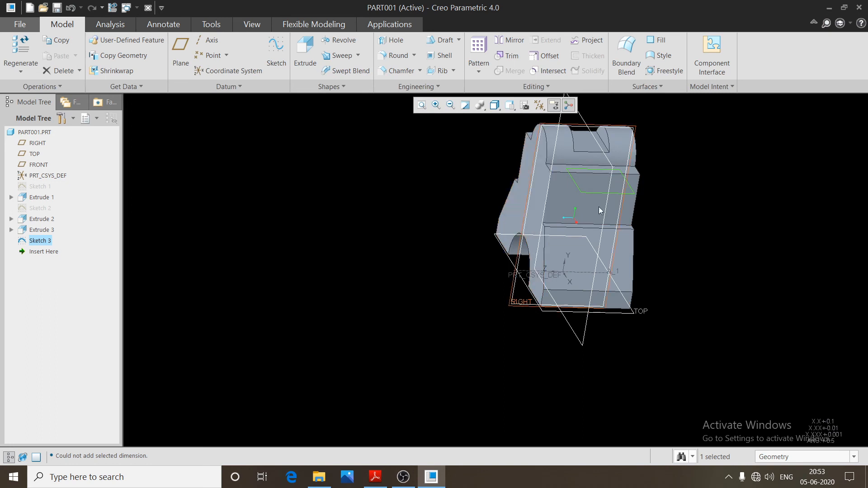
pyautogui.click(318, 68)
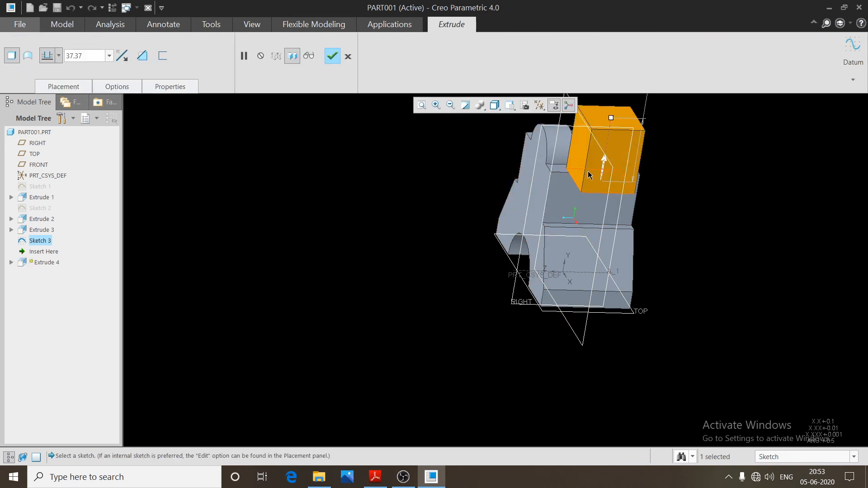
pyautogui.click(606, 170)
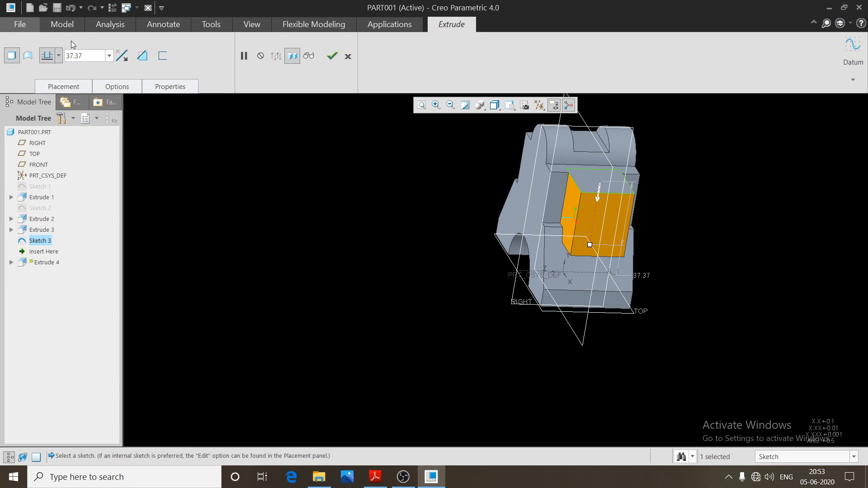
pyautogui.click(142, 55)
pyautogui.doubleClick(86, 56)
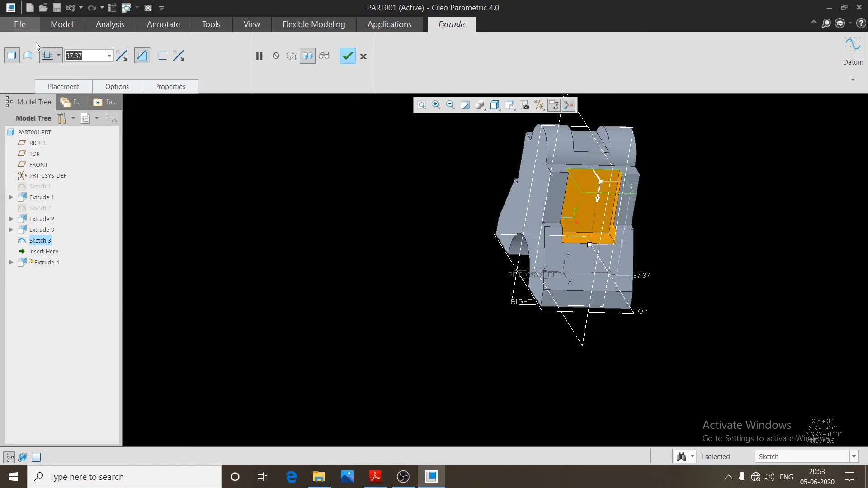
pyautogui.write('45')
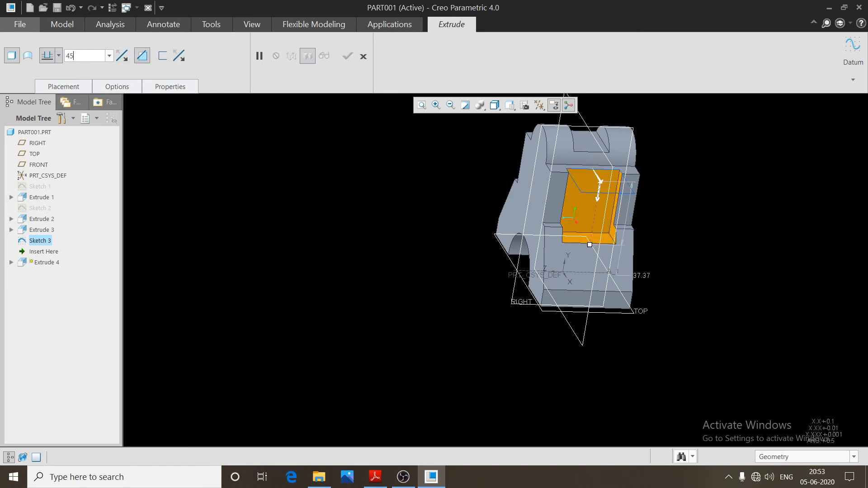
pyautogui.press('Return')
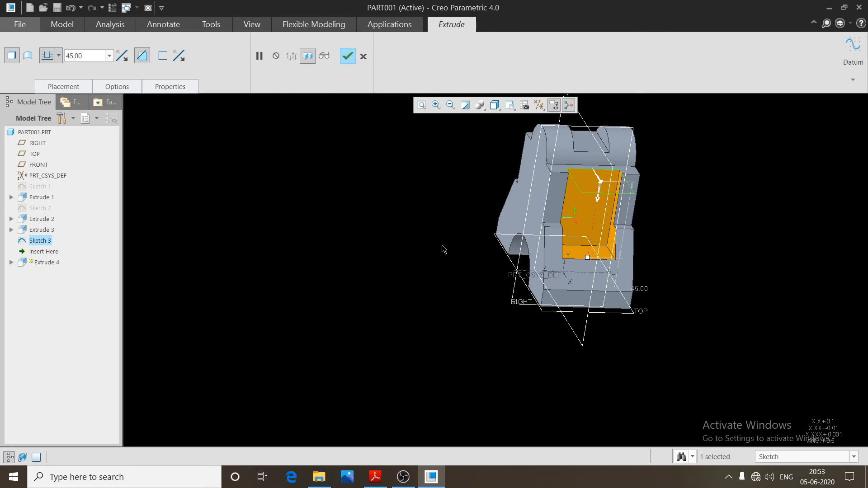
pyautogui.middleClick(431, 248)
# Mirror the side pocket cut about the RIGHT plane to the opposite side of the body.
pyautogui.moveTo(430, 236); pyautogui.dragTo(502, 209, button='middle')
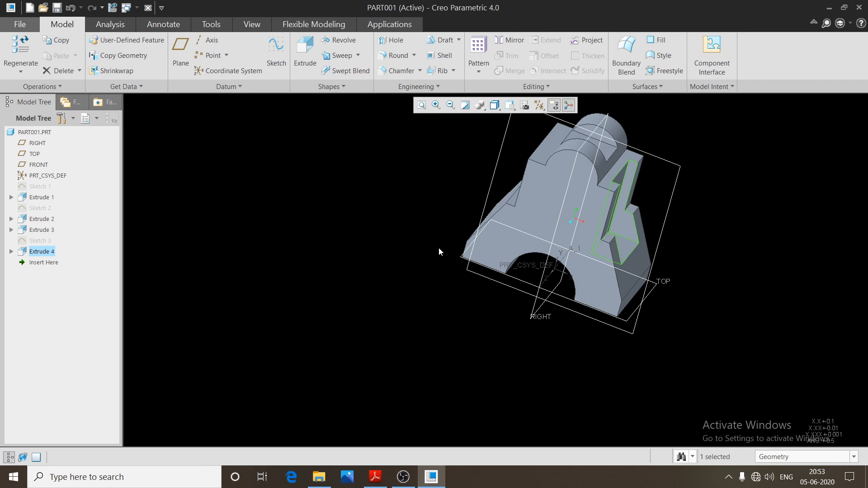
pyautogui.moveTo(439, 248); pyautogui.dragTo(492, 390, button='middle')
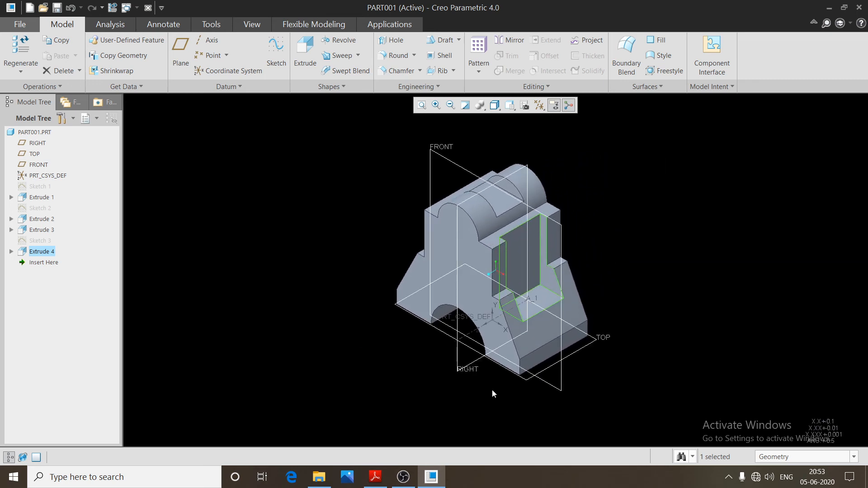
pyautogui.click(39, 251)
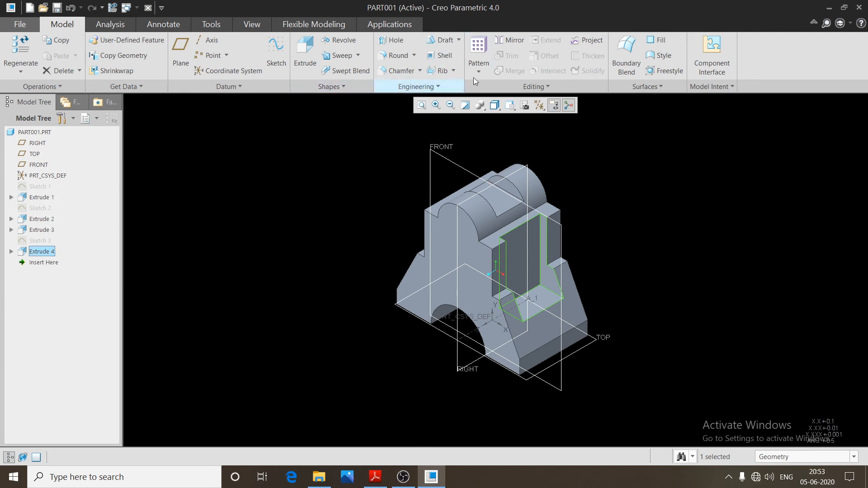
pyautogui.click(518, 42)
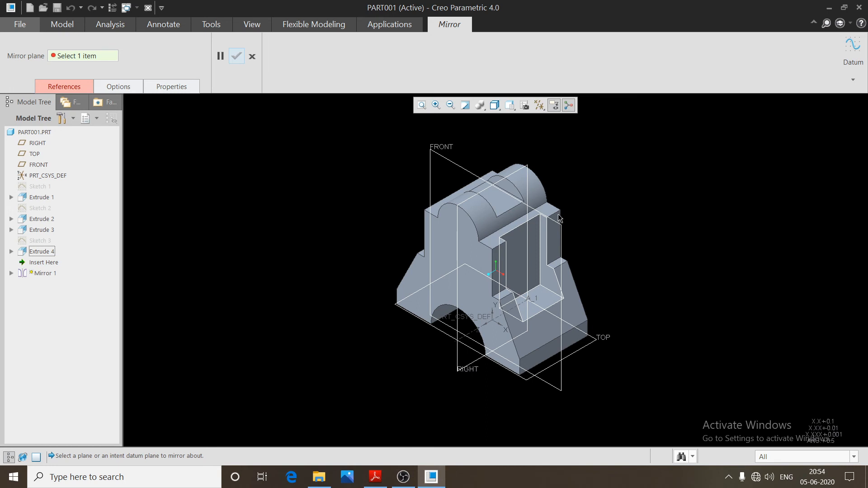
pyautogui.click(458, 226)
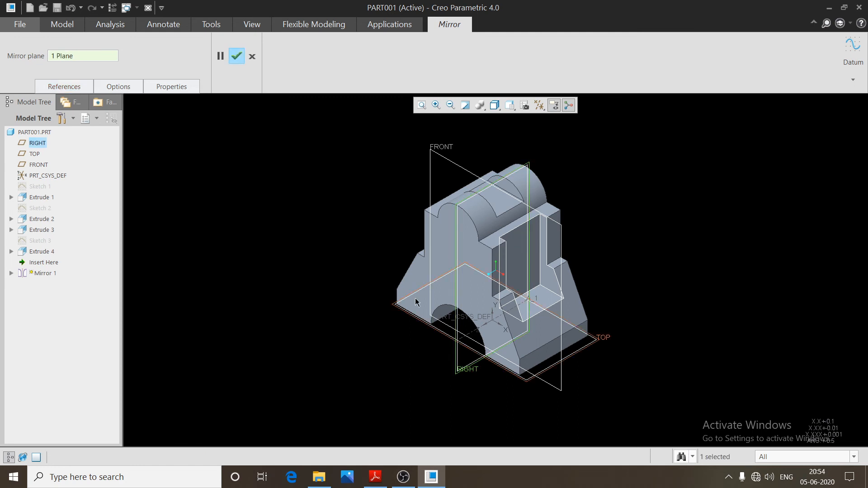
pyautogui.click(244, 61)
pyautogui.moveTo(432, 244)
pyautogui.mouseDown(button='middle')
pyautogui.moveTo(422, 234)
pyautogui.moveTo(512, 280)
pyautogui.moveTo(538, 336)
pyautogui.moveTo(520, 303)
pyautogui.moveTo(462, 299)
pyautogui.moveTo(436, 350)
pyautogui.mouseUp(button='middle')
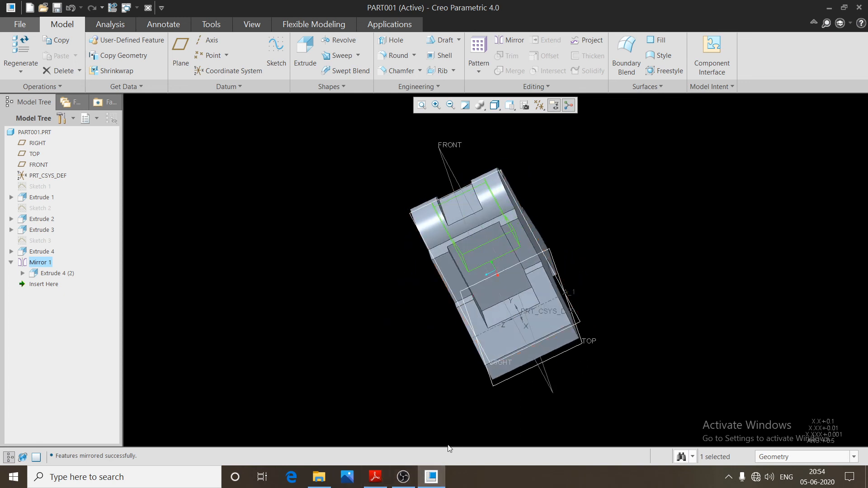
# Return the part to its default orientation and hide all datum axes, points, coordinate systems and planes.
pyautogui.hotkey('ctrl', 'd')
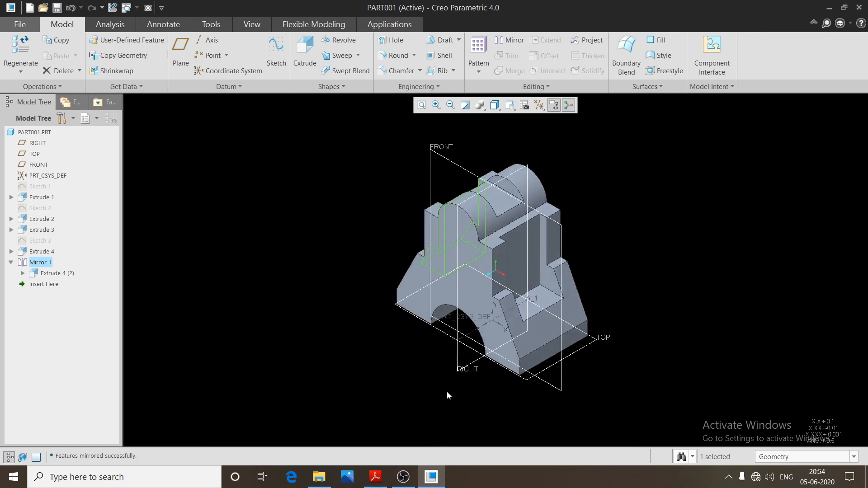
pyautogui.click(613, 287)
pyautogui.click(539, 105)
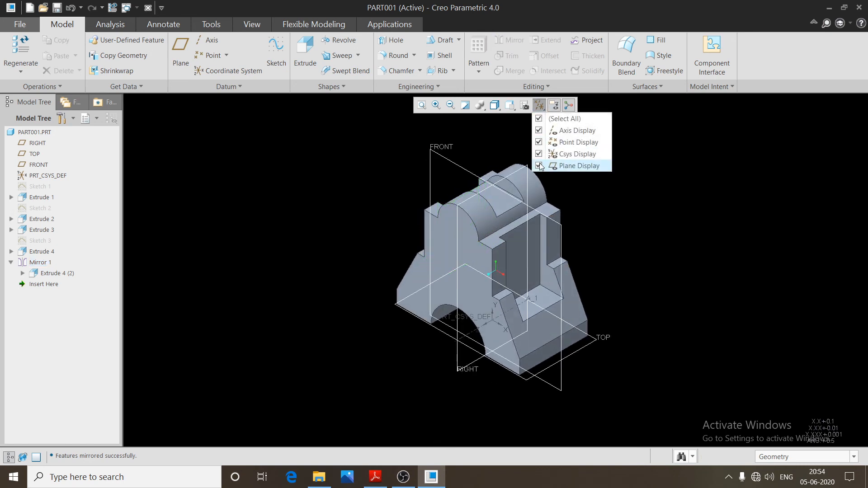
pyautogui.click(560, 118)
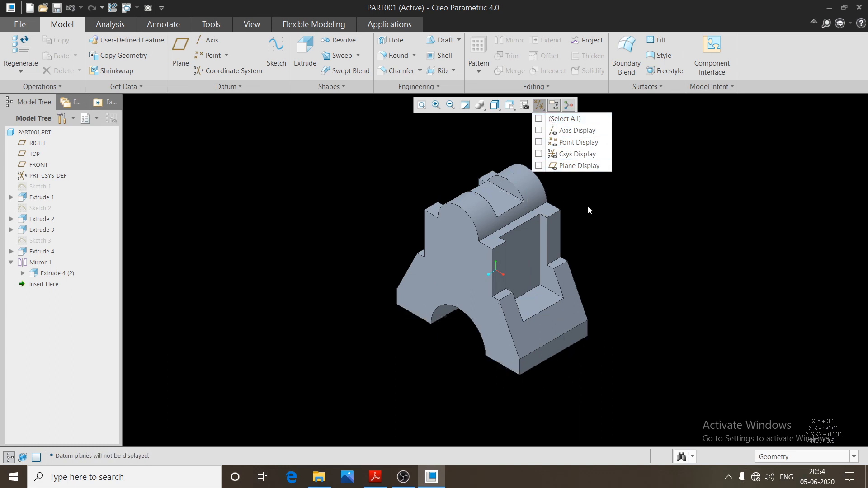
# Compare the model with the drawing in part1.pdf, then return to Creo Parametric and show the part in its default orientation.
pyautogui.scroll(-3, 497, 251)
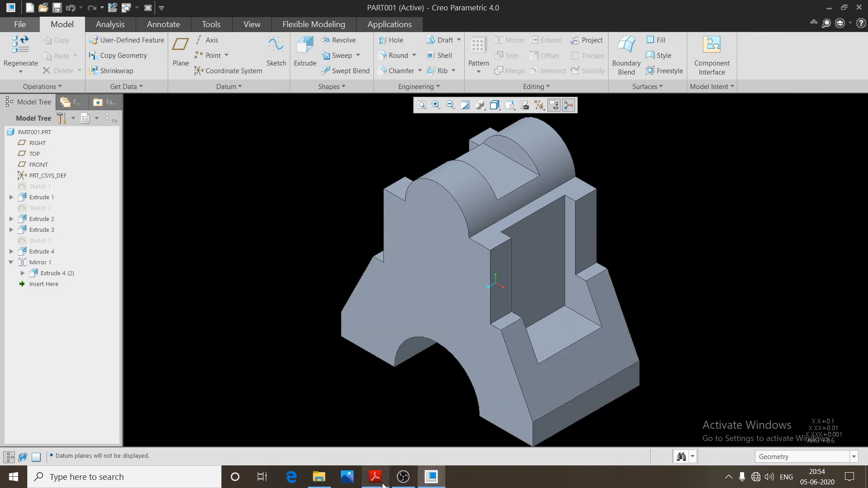
pyautogui.click(383, 484)
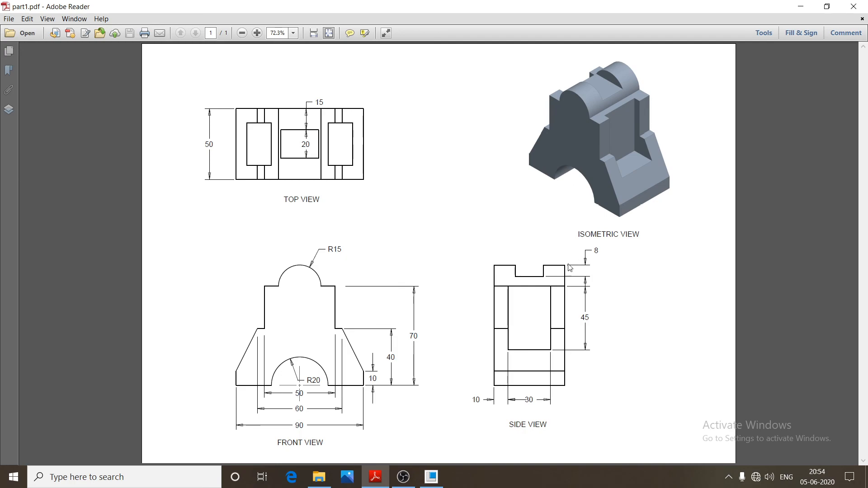
pyautogui.click(435, 481)
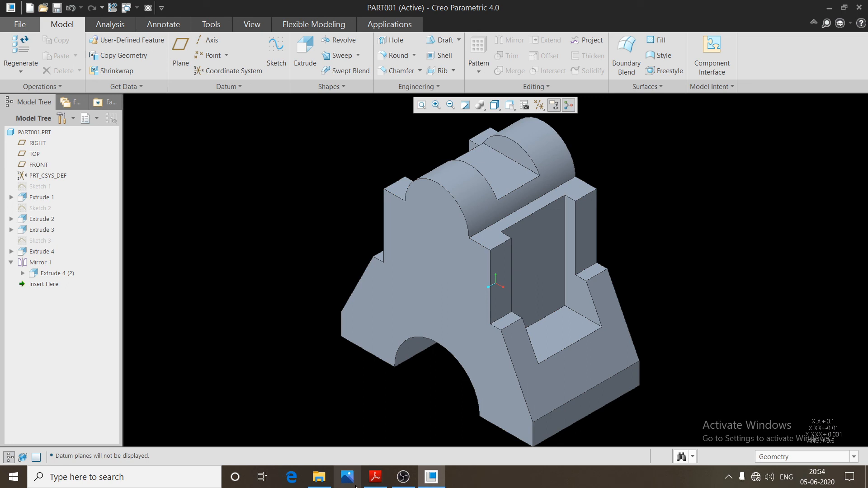
pyautogui.hotkey('ctrl', 'd')
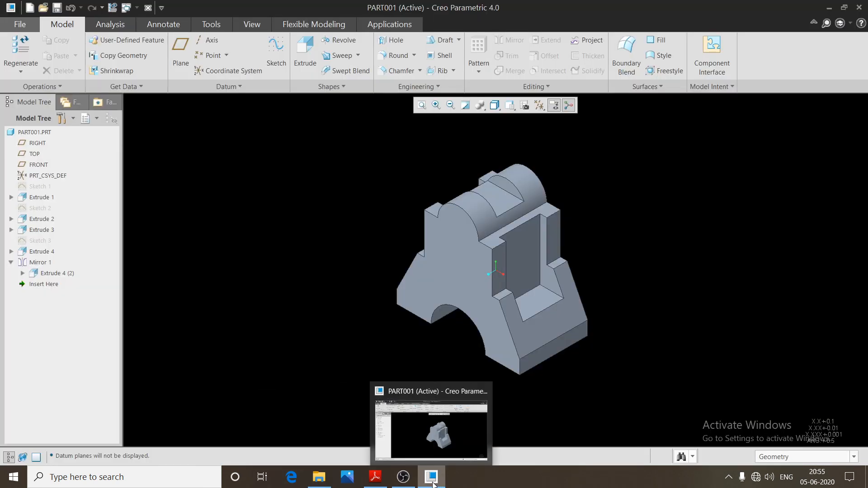
pyautogui.click(433, 482)
pyautogui.click(433, 482)
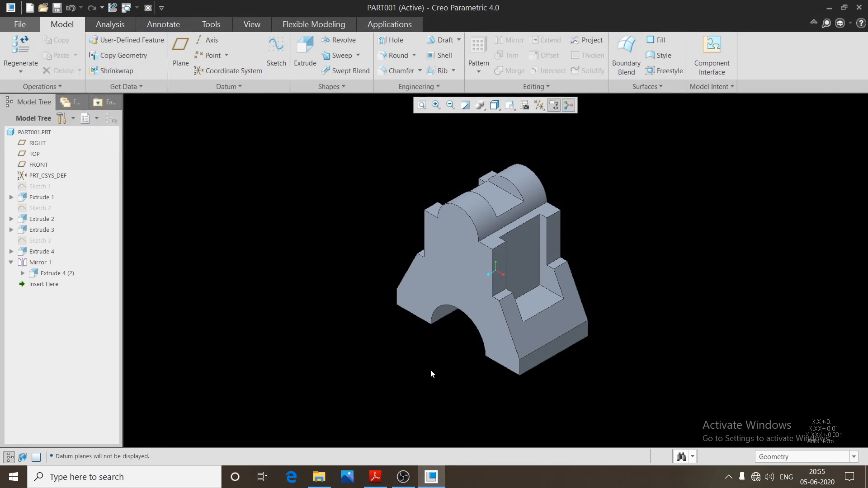